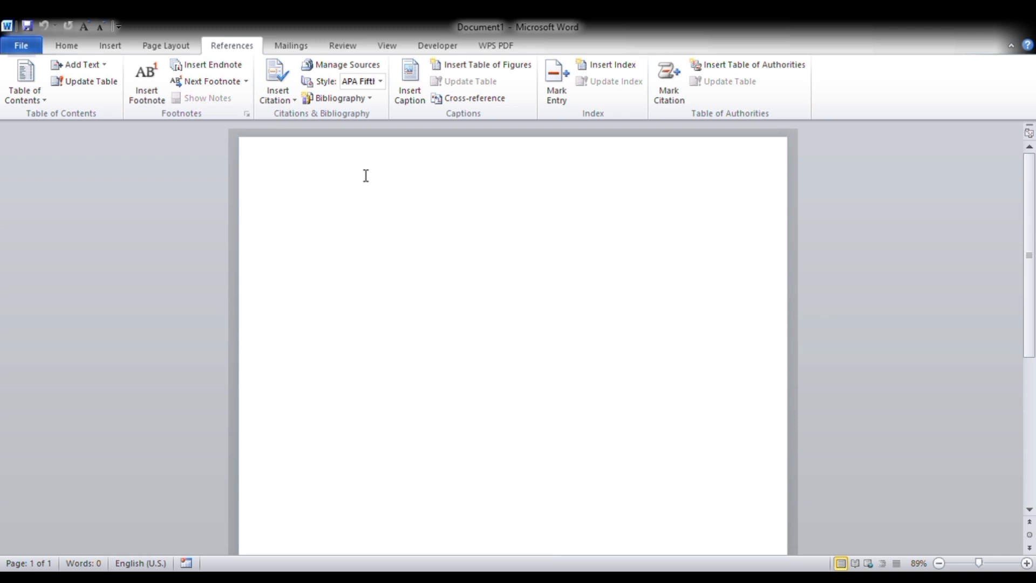
Insert a page break in the blank document and enter "Microsoft office" on the second page
left_click(172, 47)
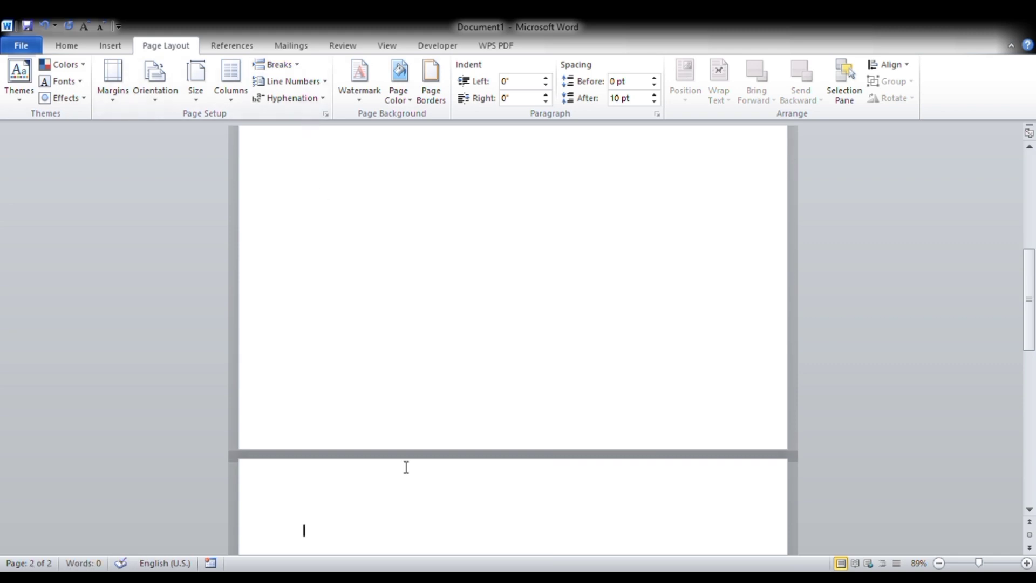
type("oo")
key("BackSpace")
key("BackSpace")
type("microsoft office")
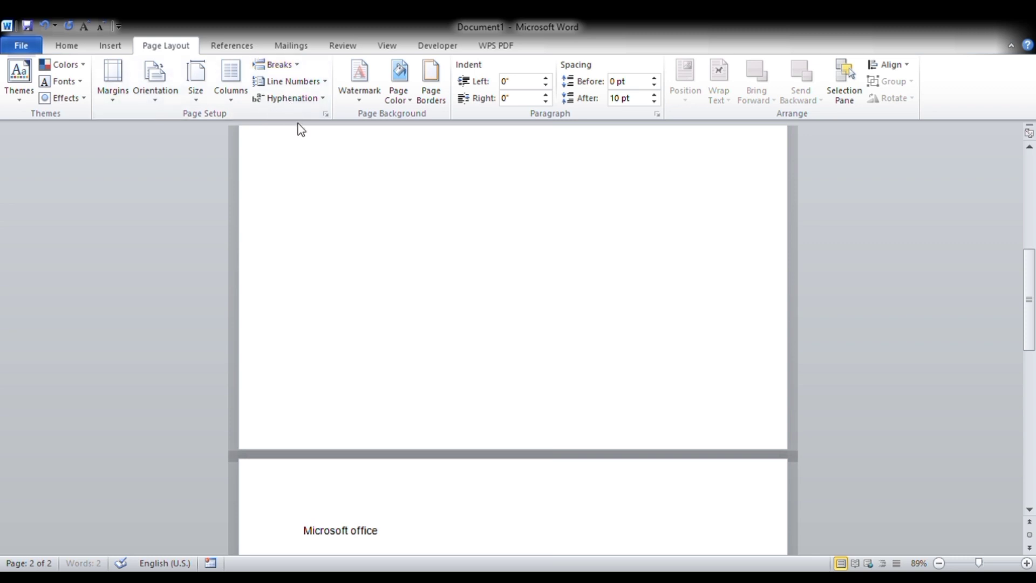
Start a third page after the "Microsoft office" text and enter "Graphic" on it
mouse_move(301, 129)
key("ctrl+Return")
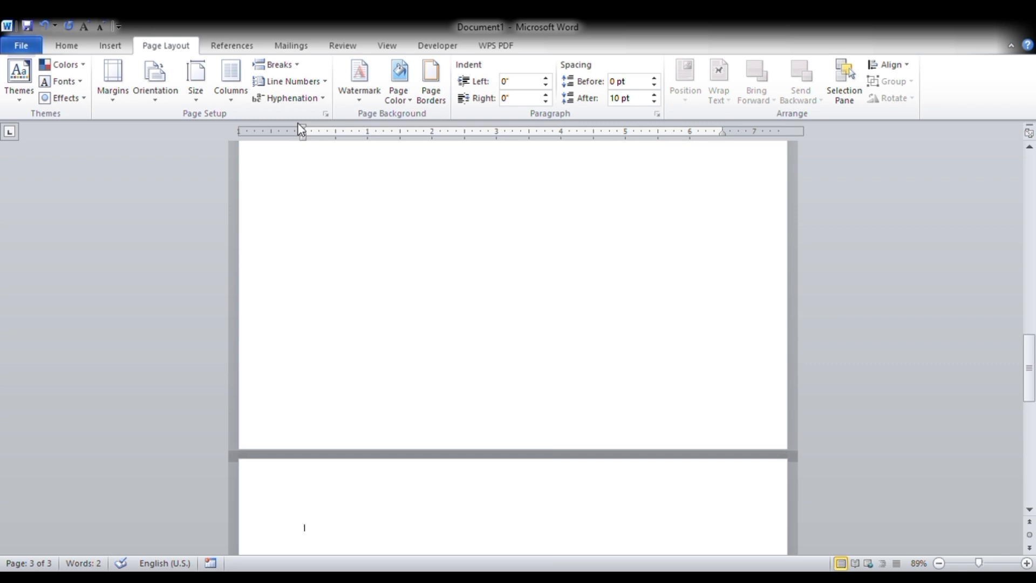
type("graphic")
scroll(513, 345, "down", 1)
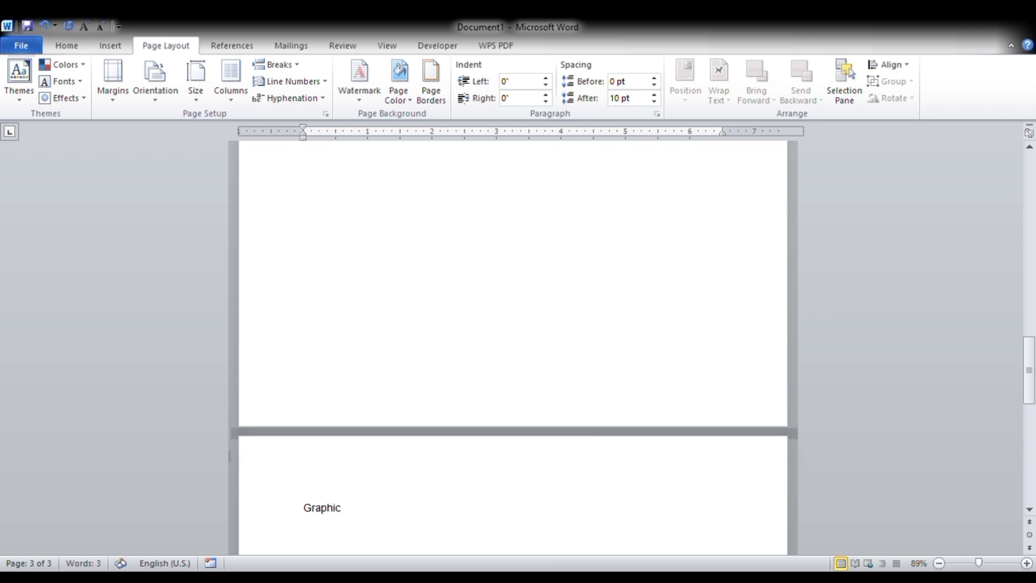
Insert a page break below "Graphic" and enter "Web development" on the fourth page
left_click(281, 70)
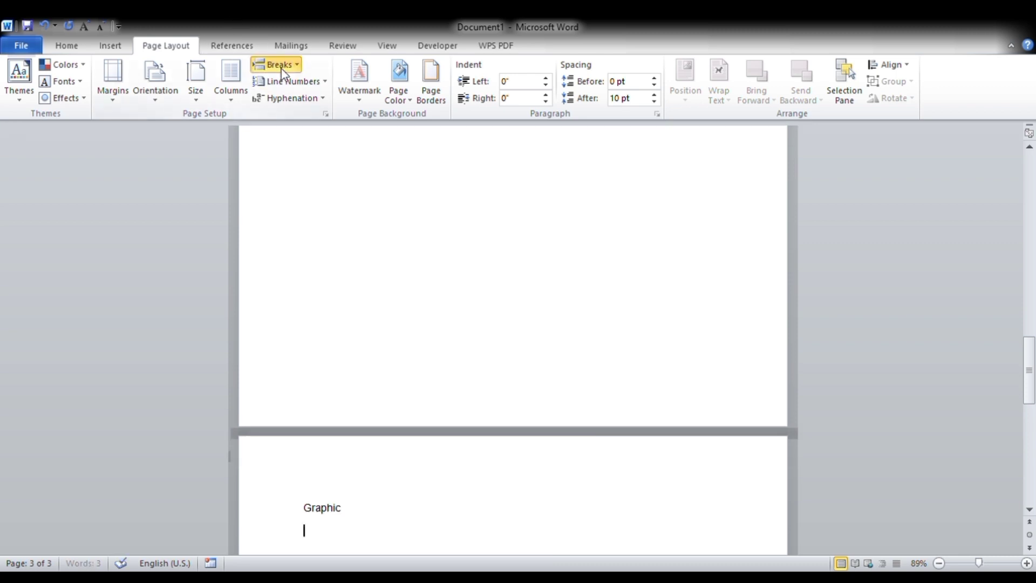
left_click(333, 115)
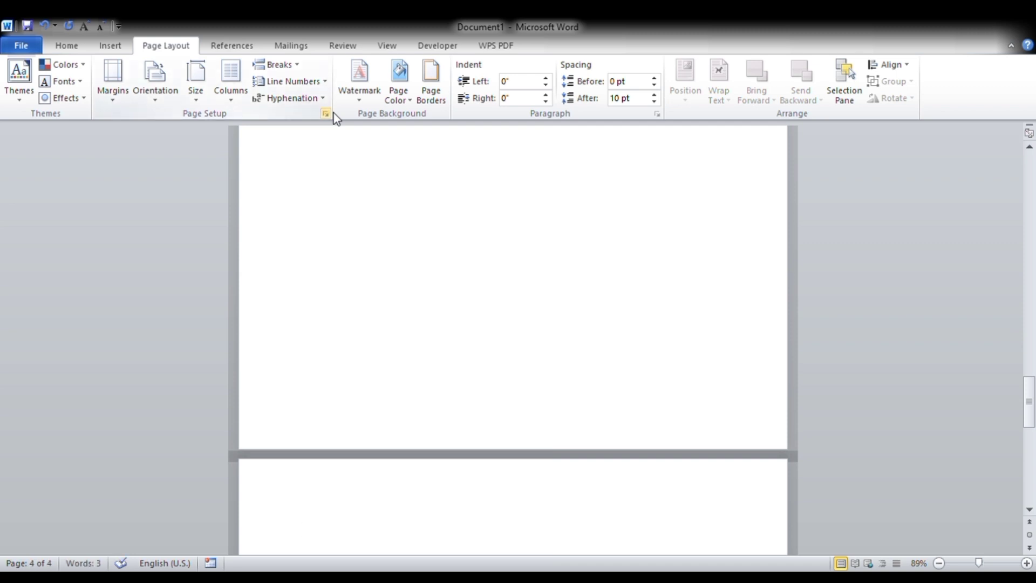
type("web develo")
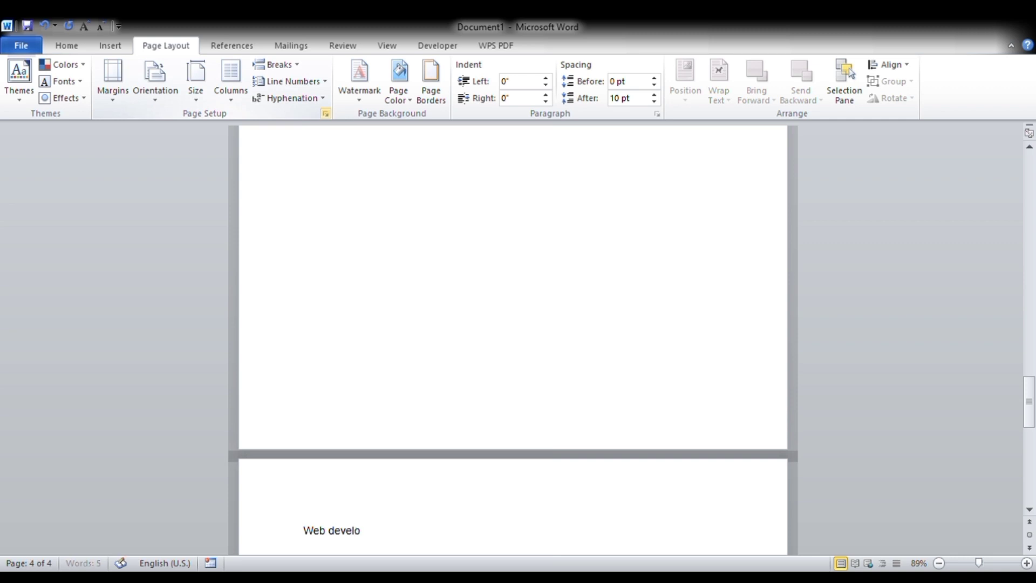
type("pment")
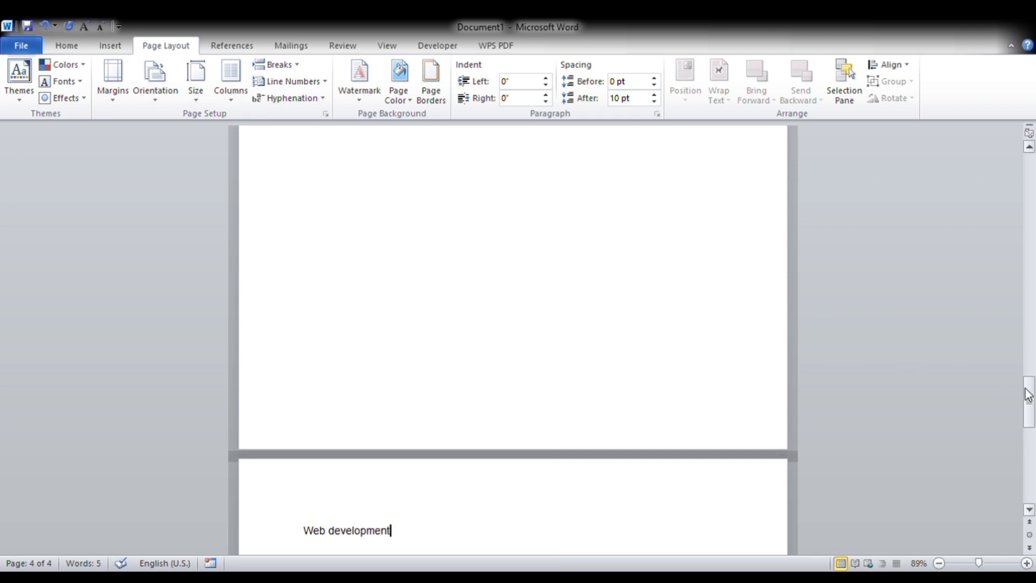
Apply the Heading 1 style to the "Microsoft office" text on the second page
left_click_drag(1030, 400, 1035, 255)
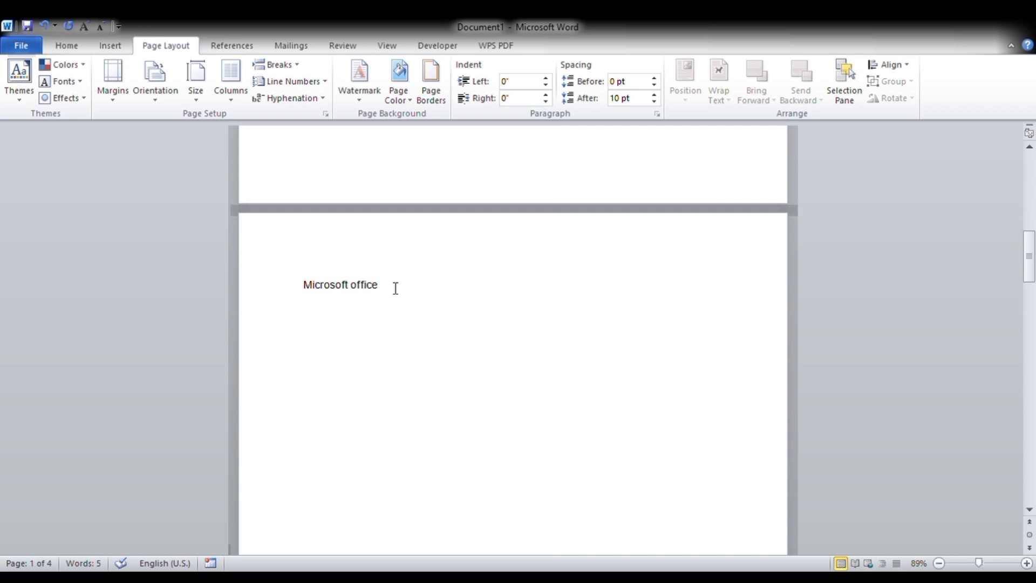
left_click_drag(400, 286, 305, 289)
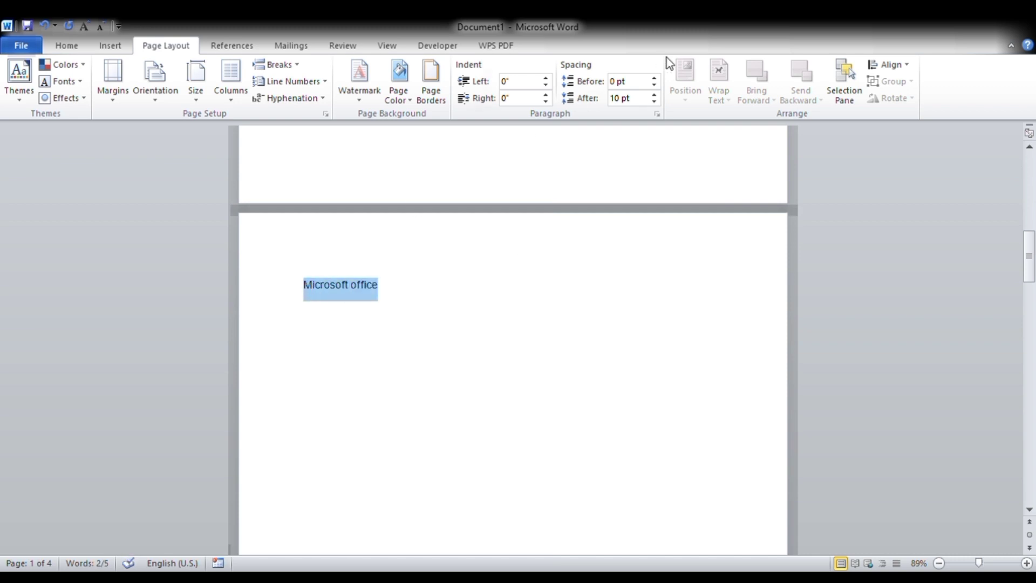
left_click(61, 48)
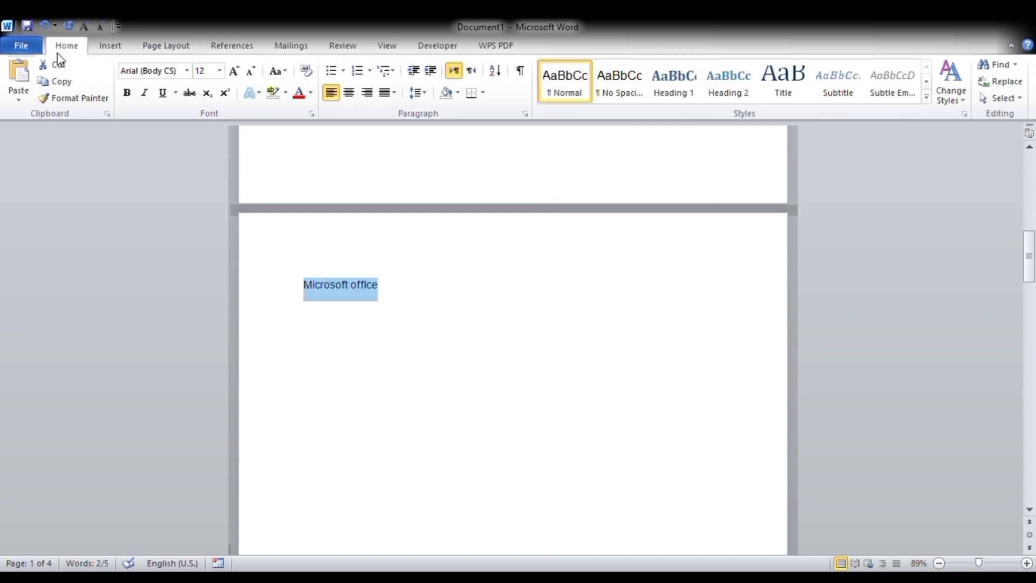
left_click(668, 81)
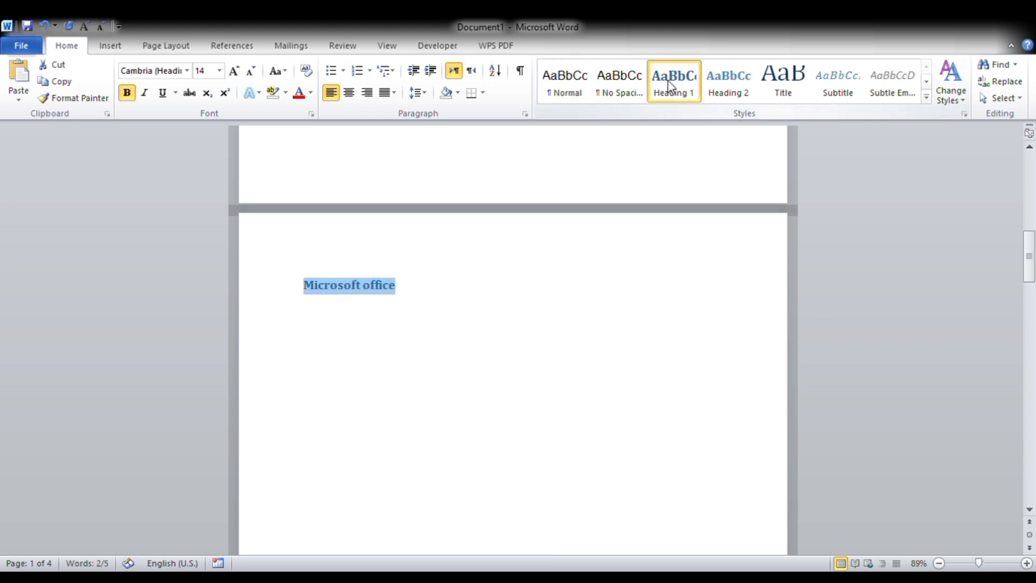
Apply the Heading 2 style to the "Graphic" text on the third page
left_click_drag(1031, 265, 1033, 345)
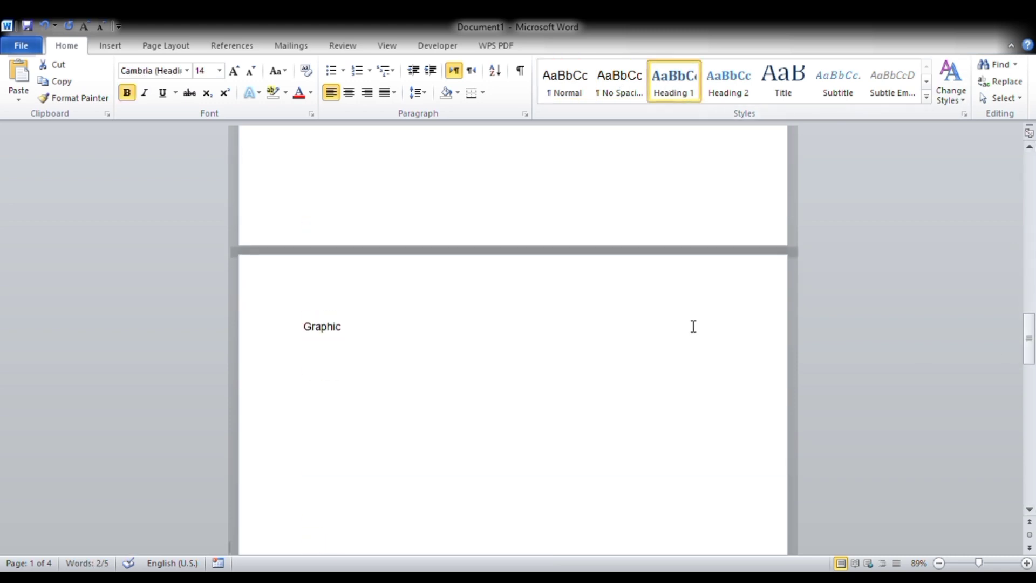
left_click_drag(356, 324, 292, 293)
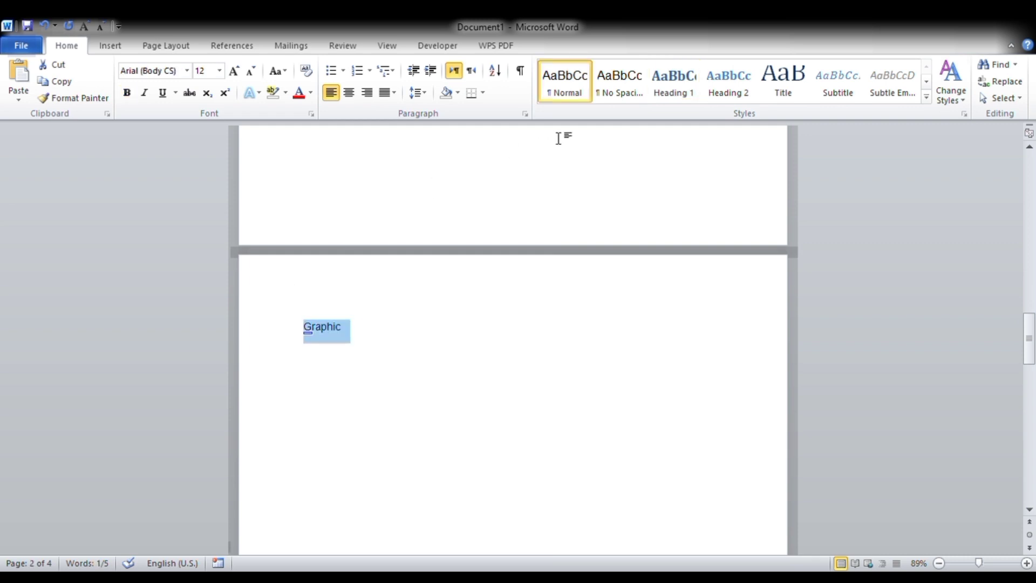
left_click(743, 88)
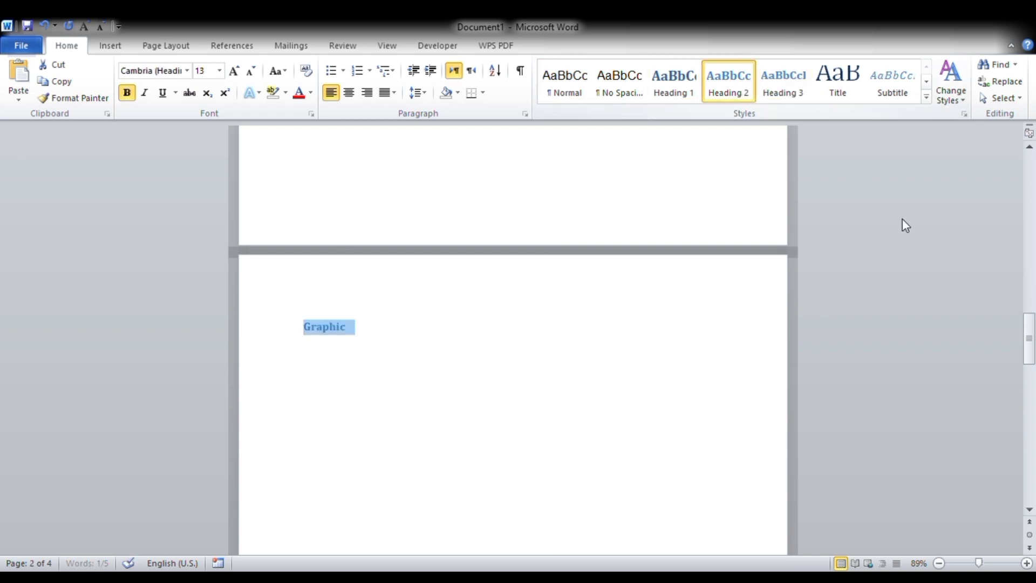
Apply the Heading 3 style to the "Web development" text on the fourth page
left_click_drag(1032, 331, 1034, 418)
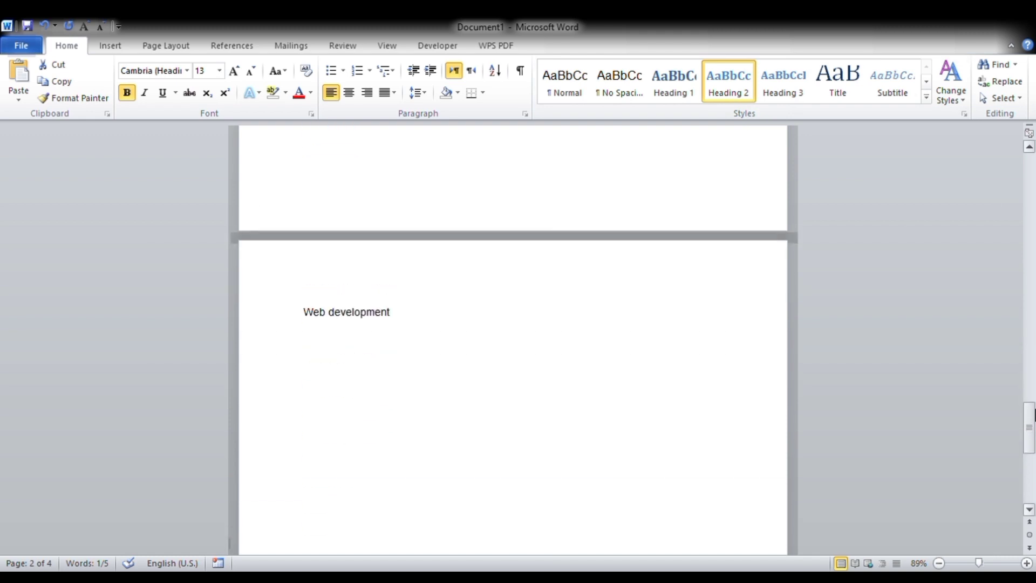
left_click_drag(416, 322, 317, 296)
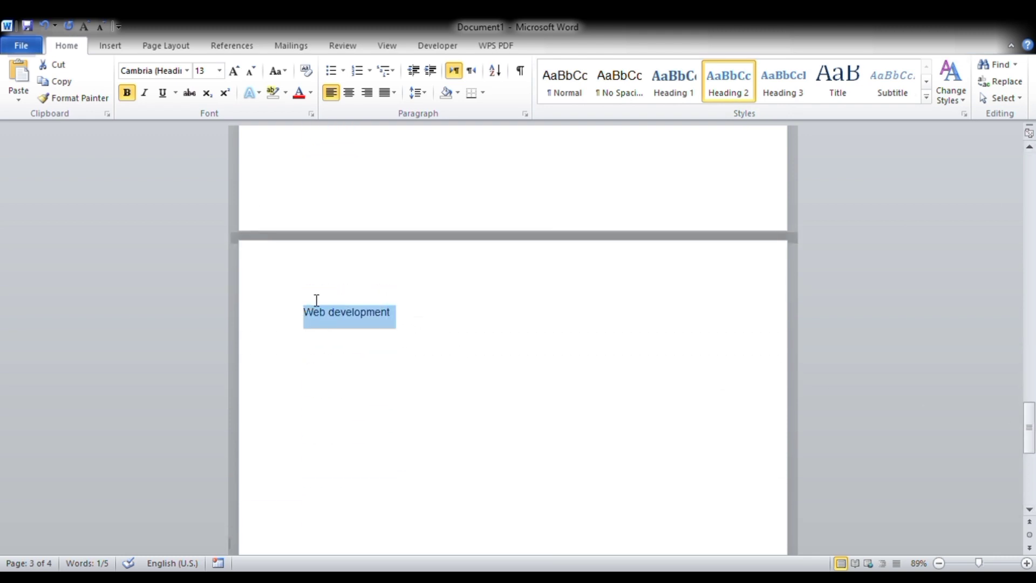
key("ctrl+shift+n")
left_click(782, 91)
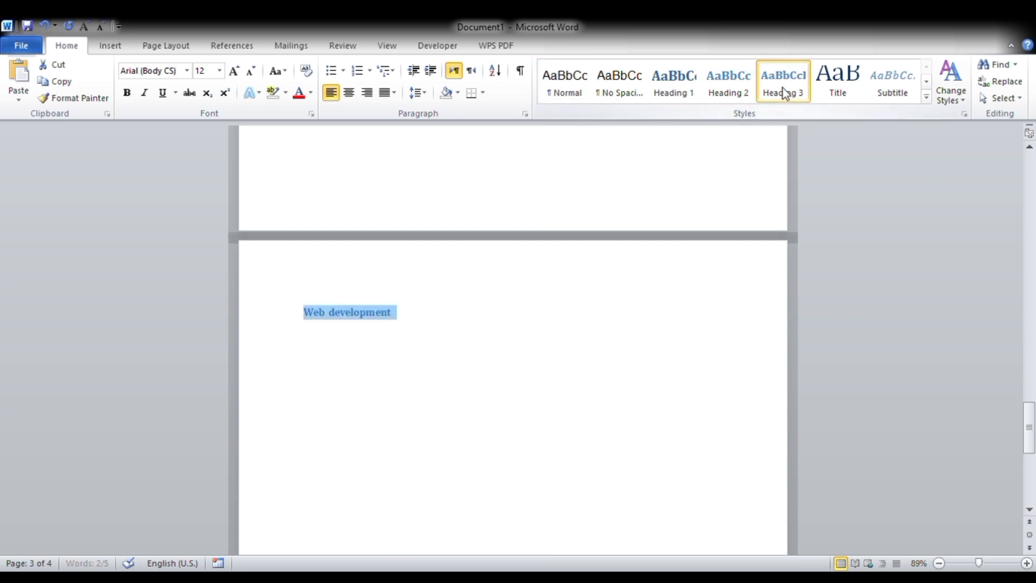
Insert the built-in Automatic Table 1 table of contents on the blank first page
left_click_drag(1030, 427, 1031, 177)
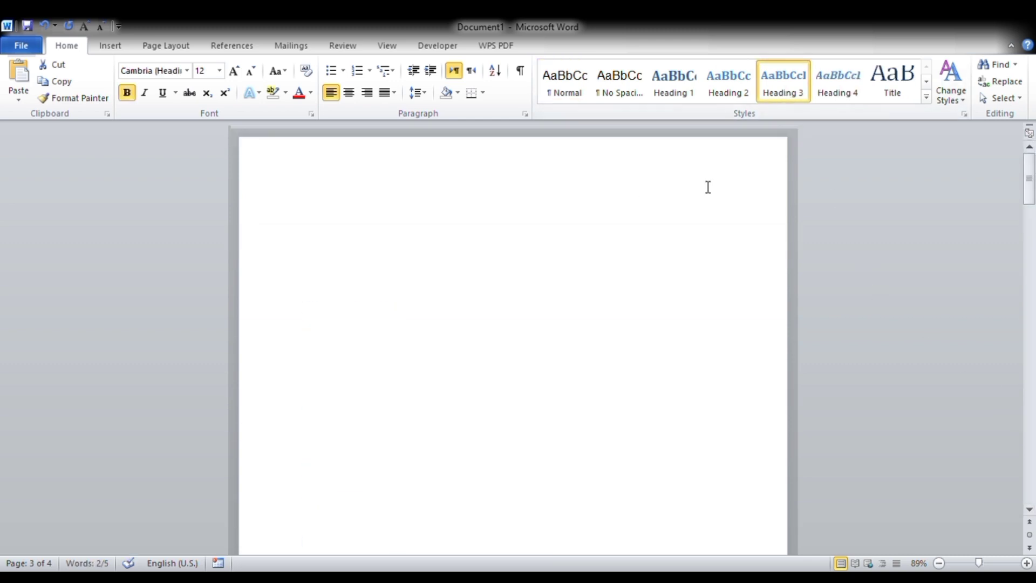
left_click(480, 227)
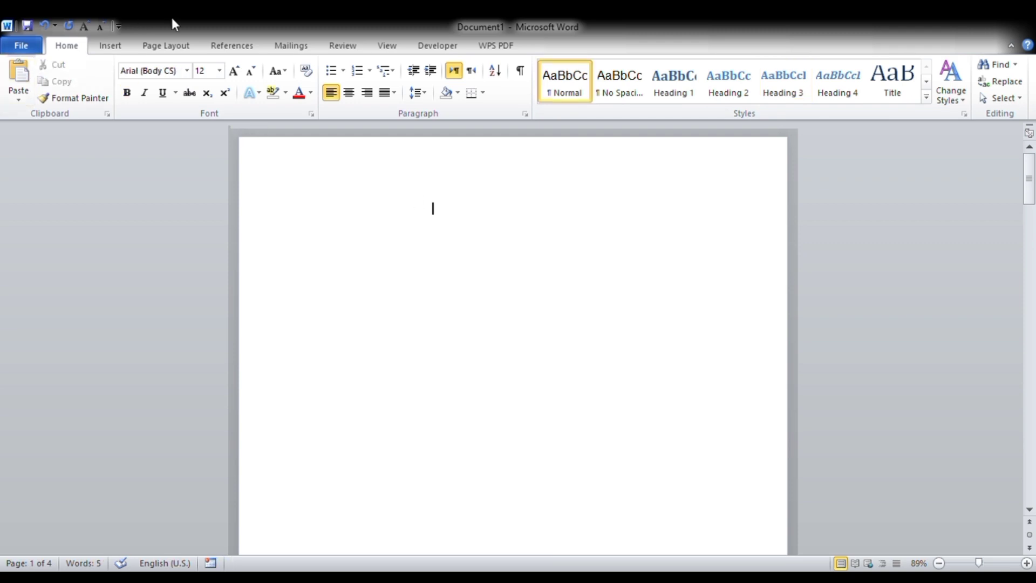
left_click(227, 46)
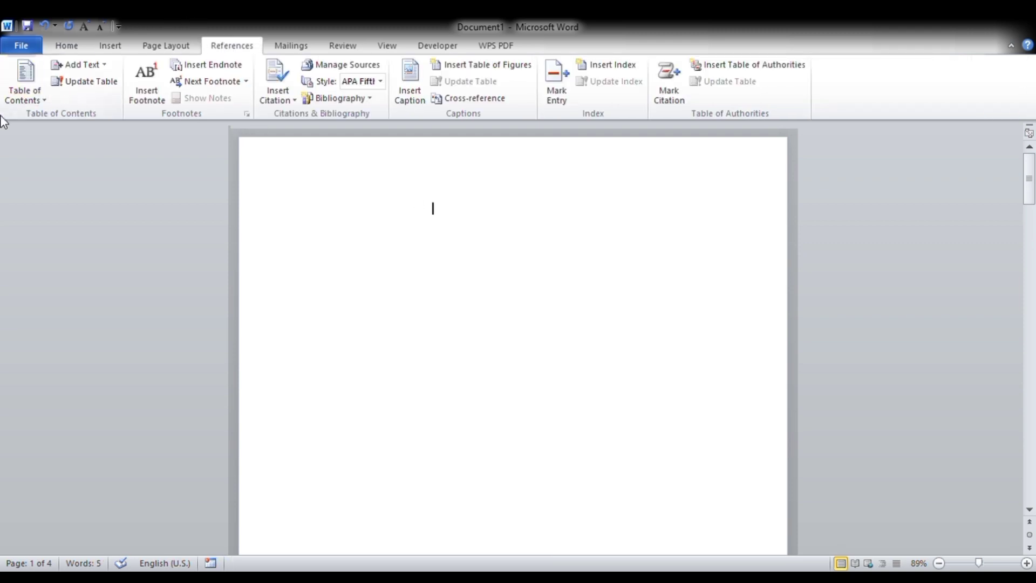
left_click(24, 95)
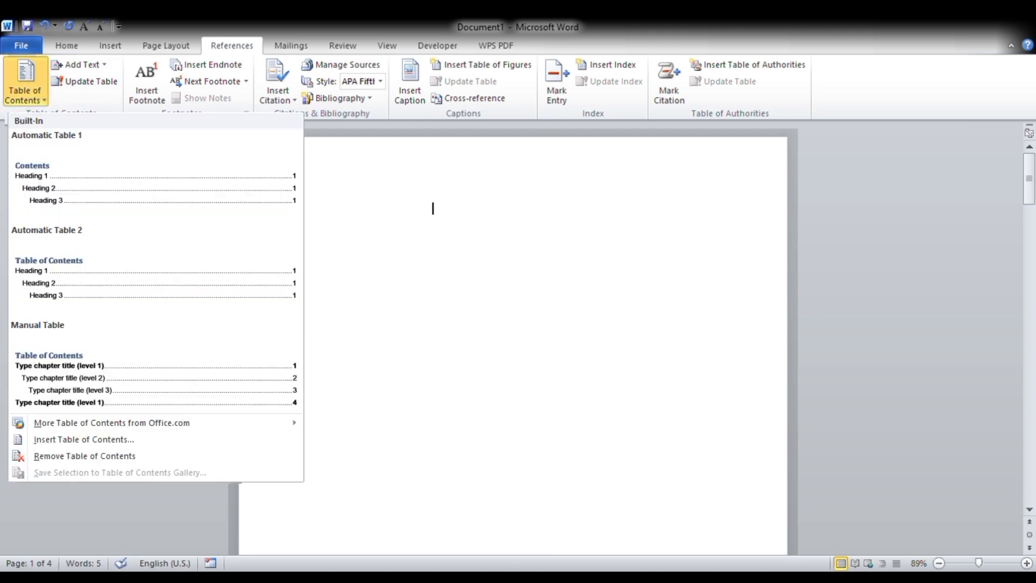
left_click(71, 170)
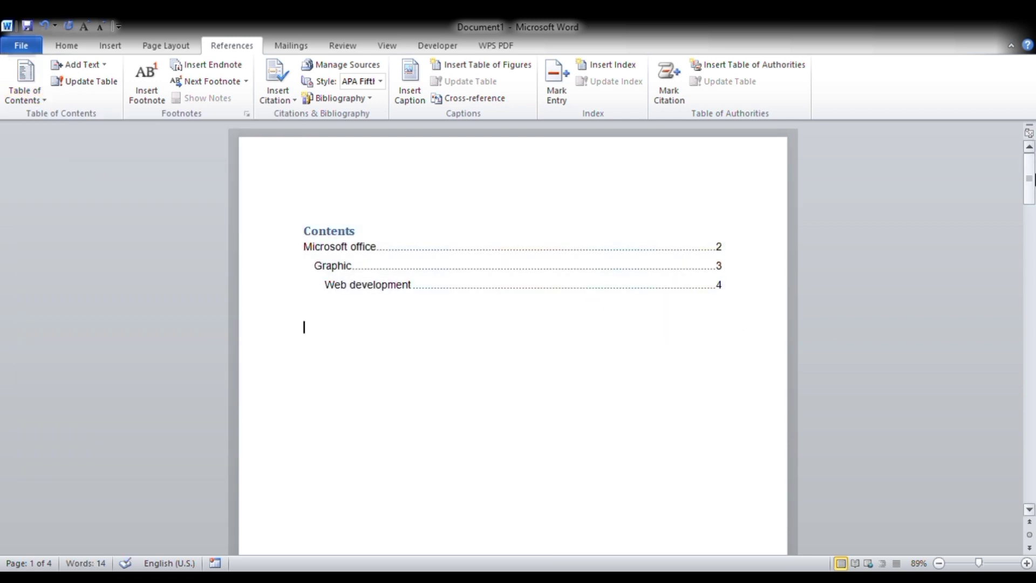
Add a new page after the table of contents page and enter "Power point" on it
left_click_drag(1034, 160, 1035, 478)
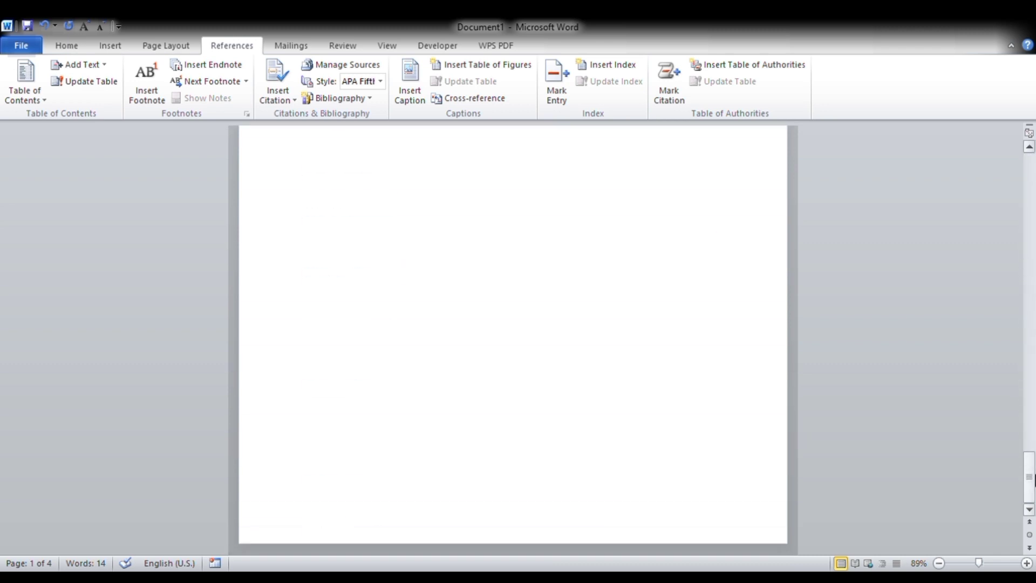
key("ctrl+z")
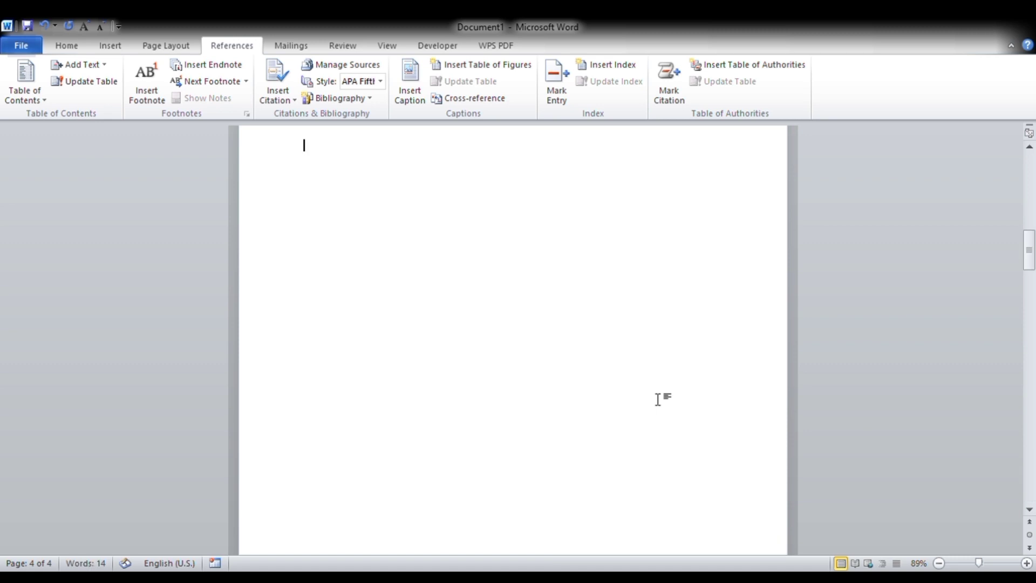
key("ctrl+z")
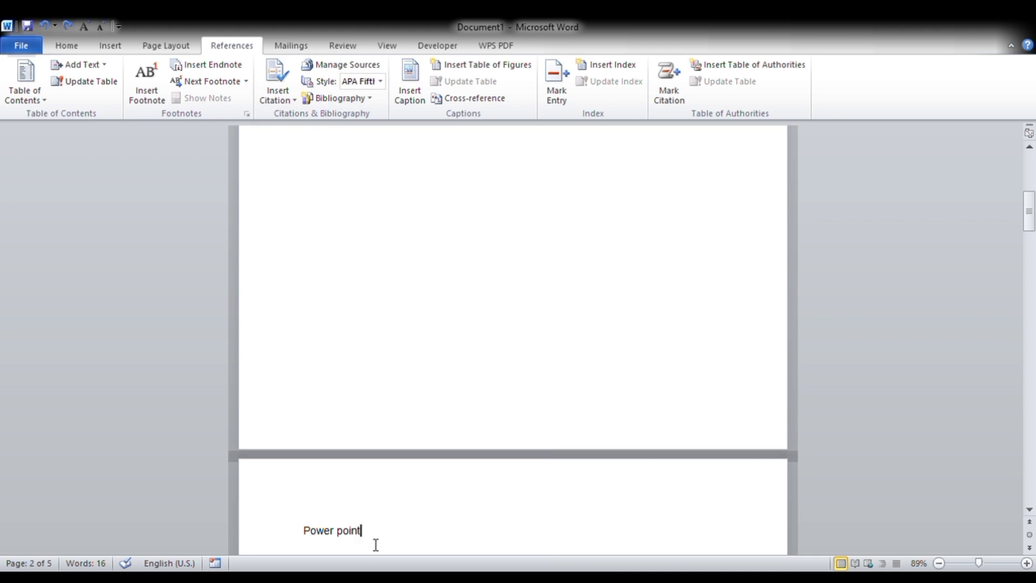
Apply the Heading 1 style to the "Power point" text and clear the selection
left_click_drag(376, 545, 318, 539)
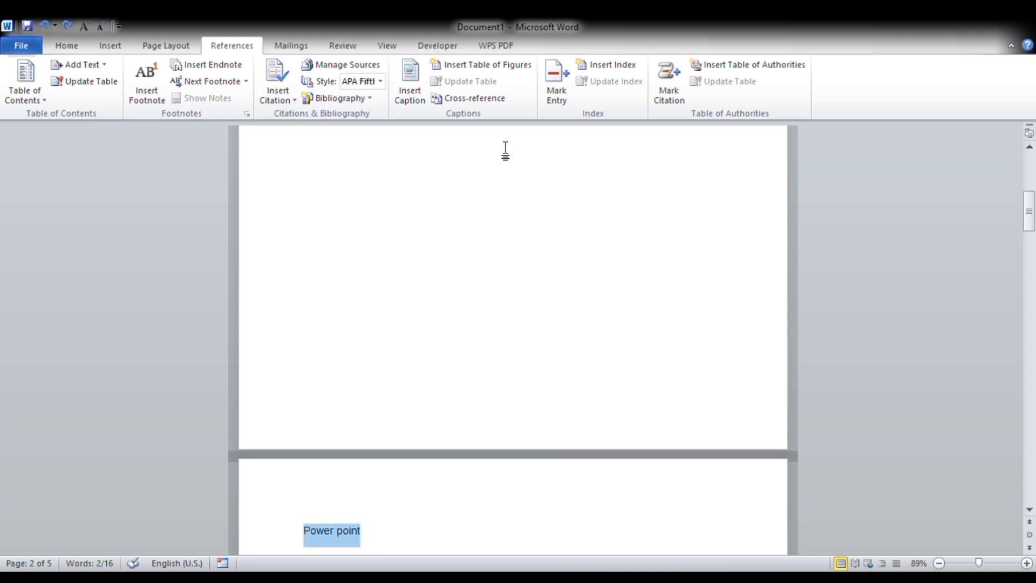
left_click(76, 42)
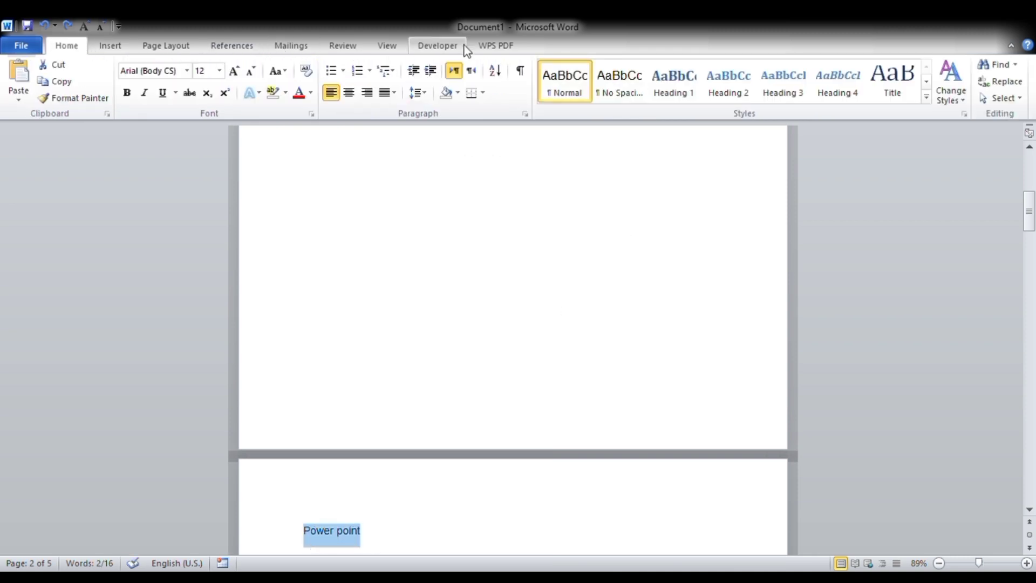
left_click(682, 79)
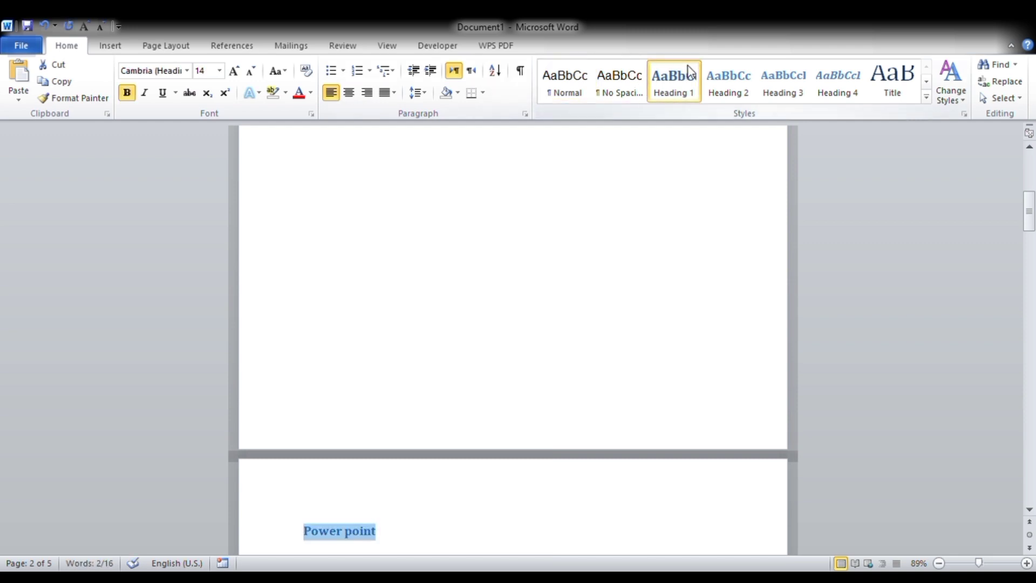
left_click(717, 268)
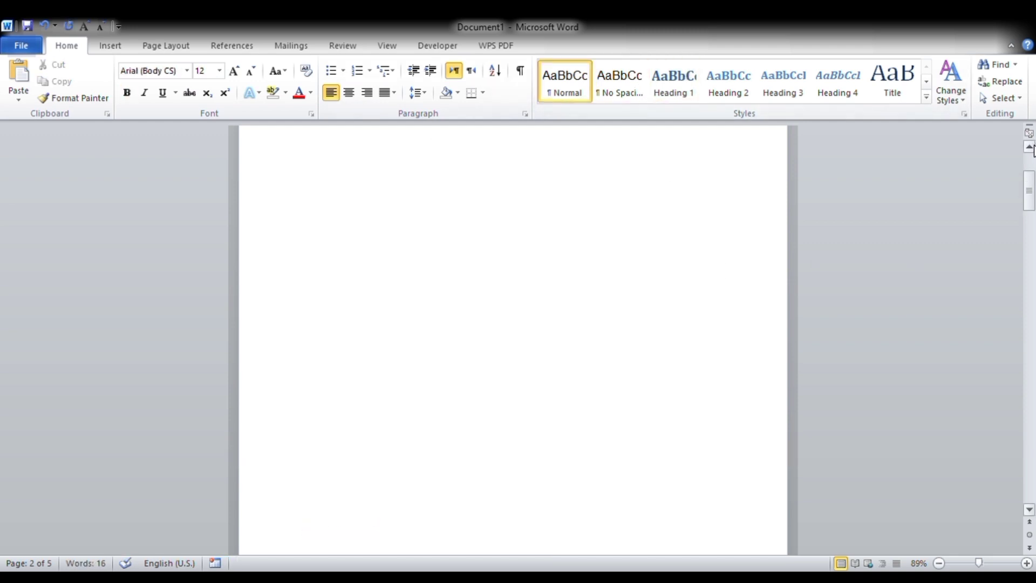
Update the entire table of contents on the first page to include the new heading, and clear the selection
left_click(1030, 148)
scroll(1029, 148, "up", 4)
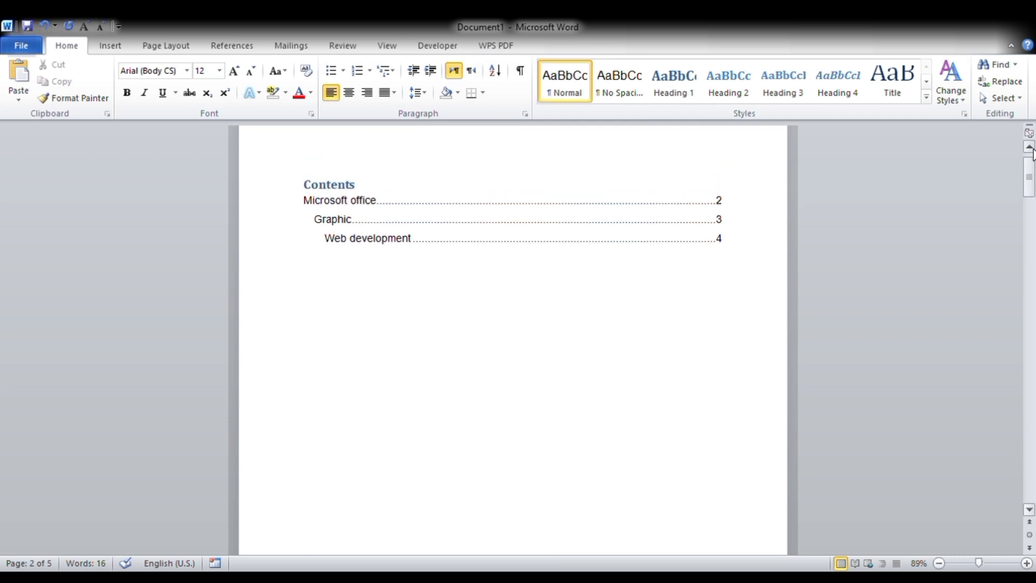
left_click(581, 278)
left_click(460, 275)
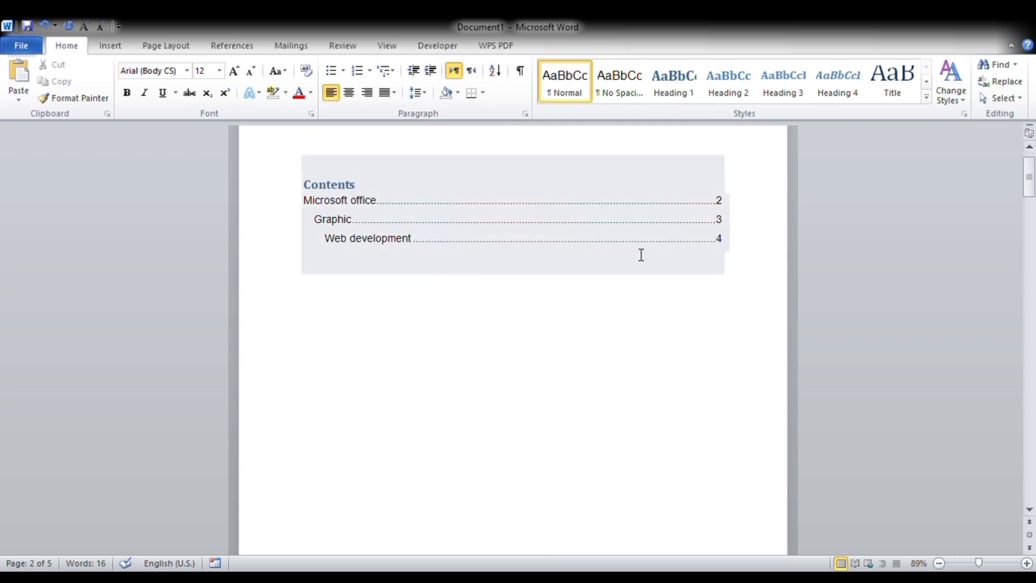
left_click(730, 254)
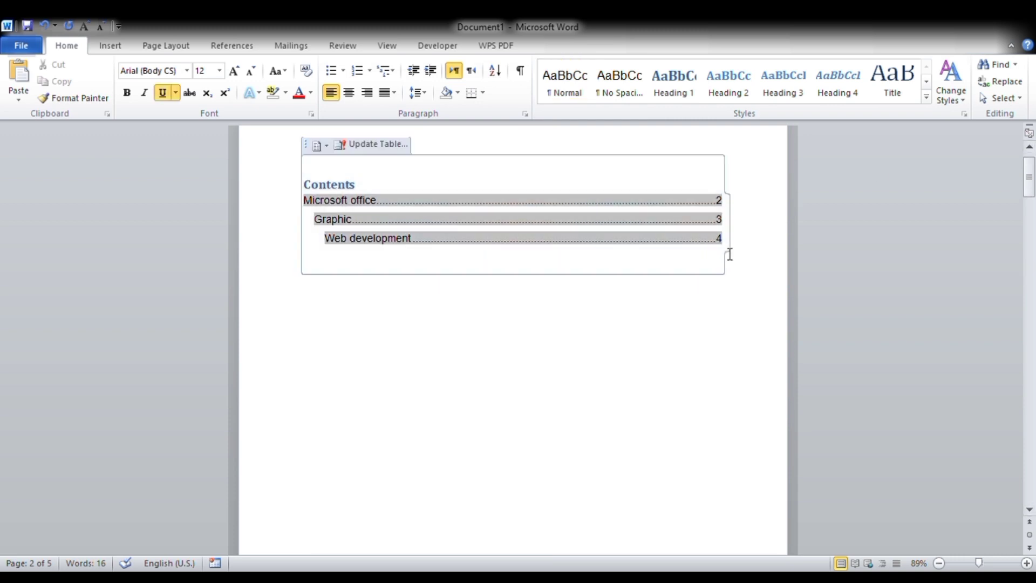
key("ctrl+a")
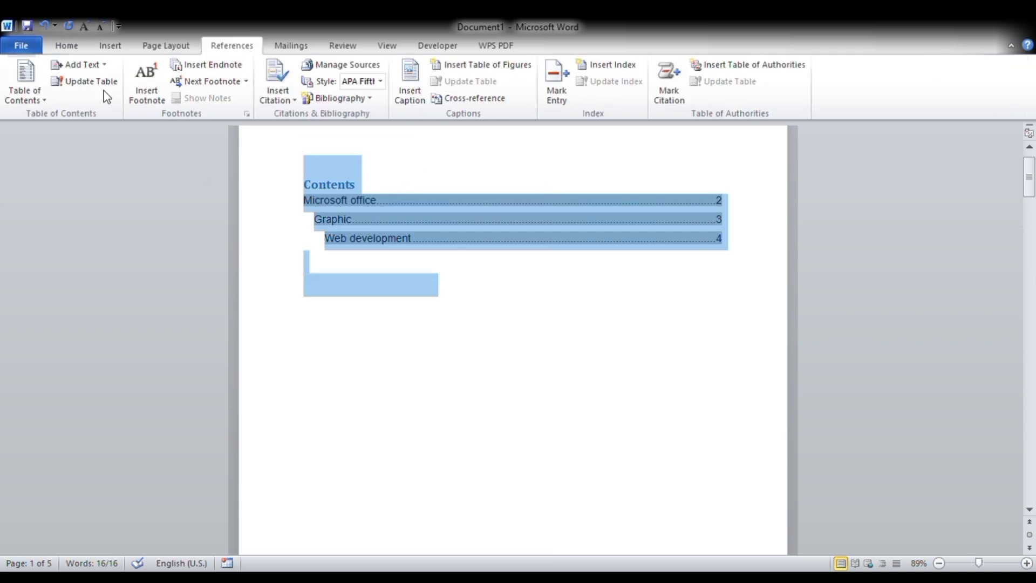
left_click(86, 89)
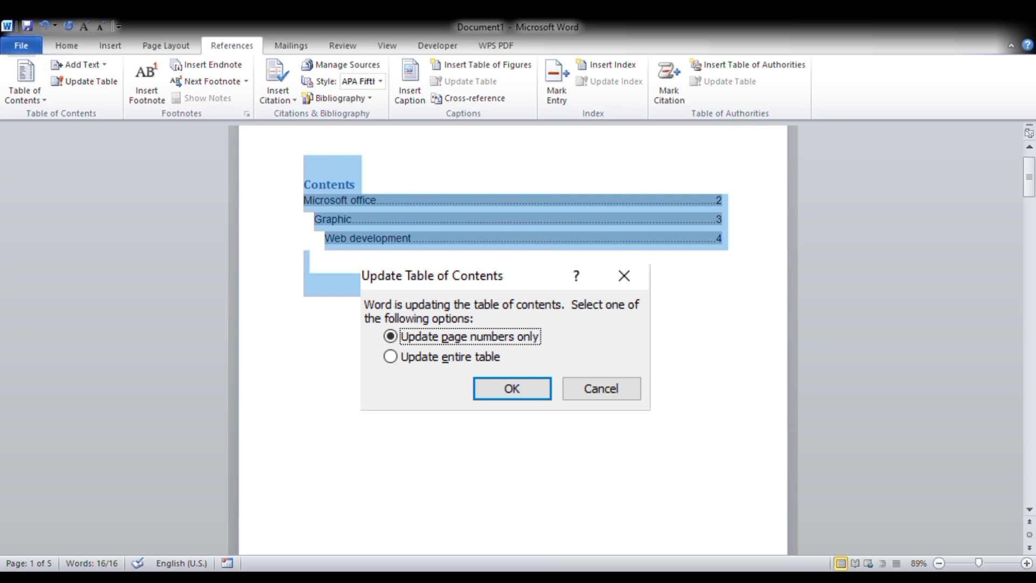
left_click(391, 357)
left_click(512, 389)
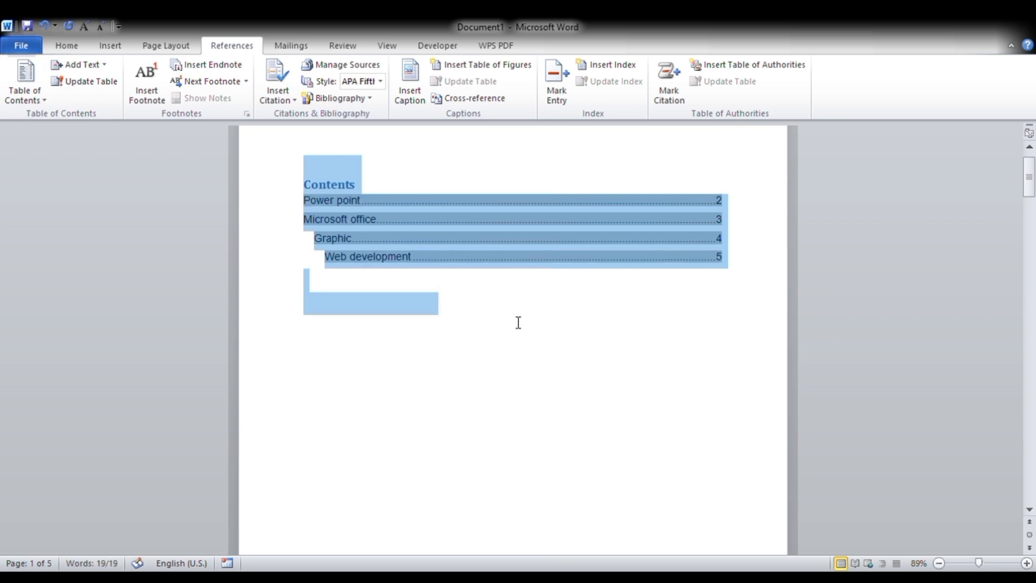
left_click(643, 374)
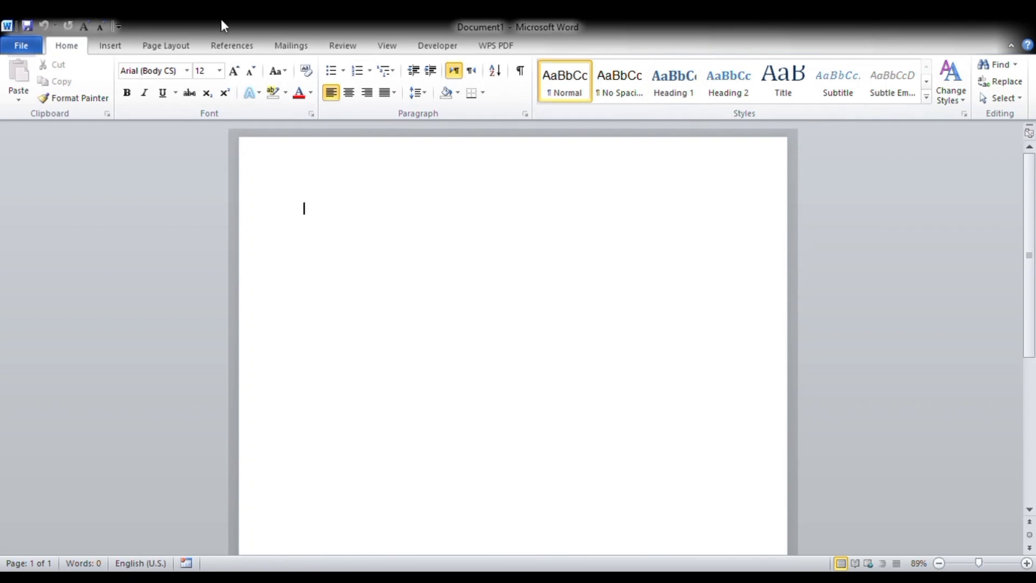
Start the step-by-step mail merge wizard for letters, with the current blank document as the starting document
left_click(110, 46)
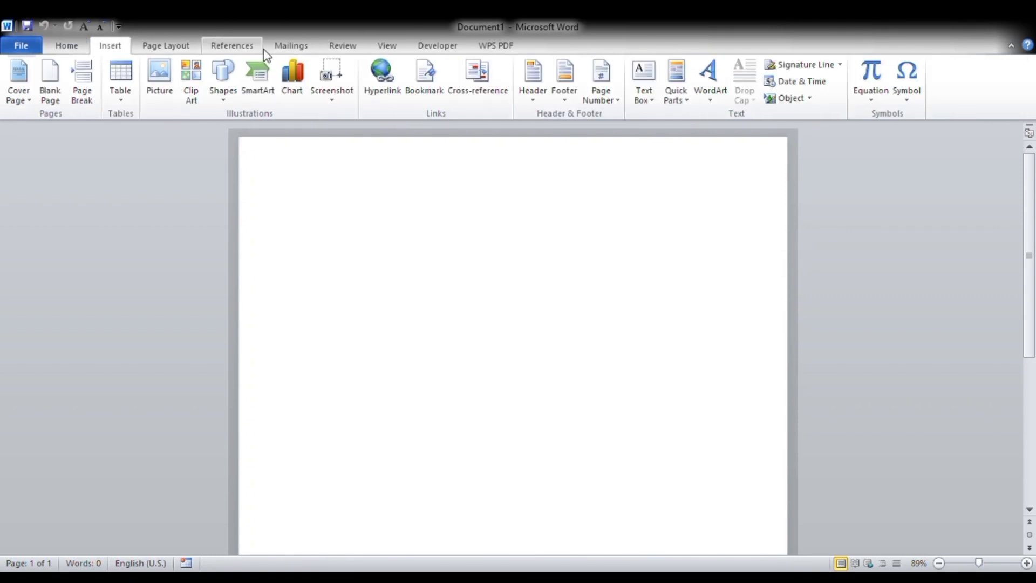
left_click(244, 48)
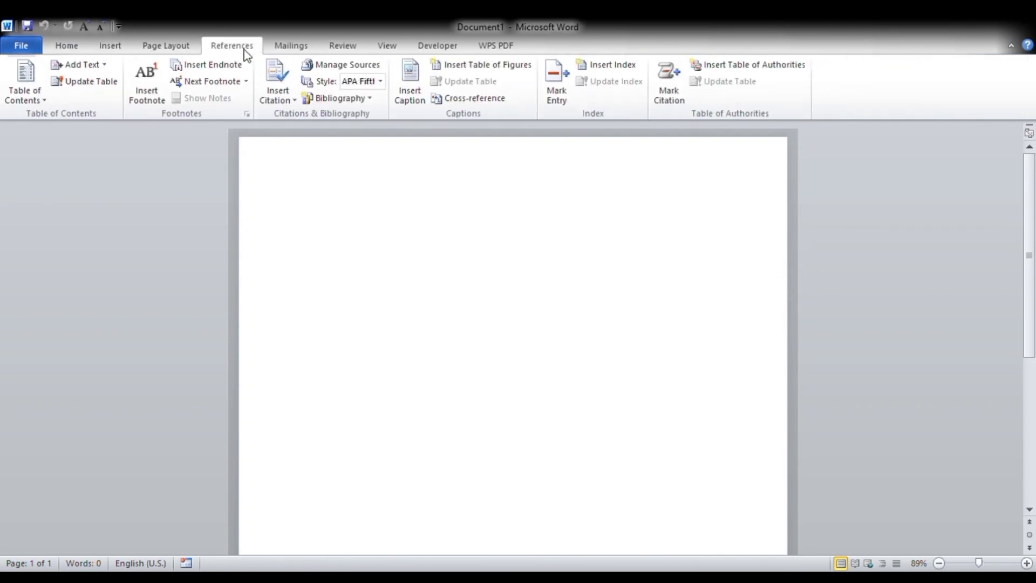
left_click(311, 50)
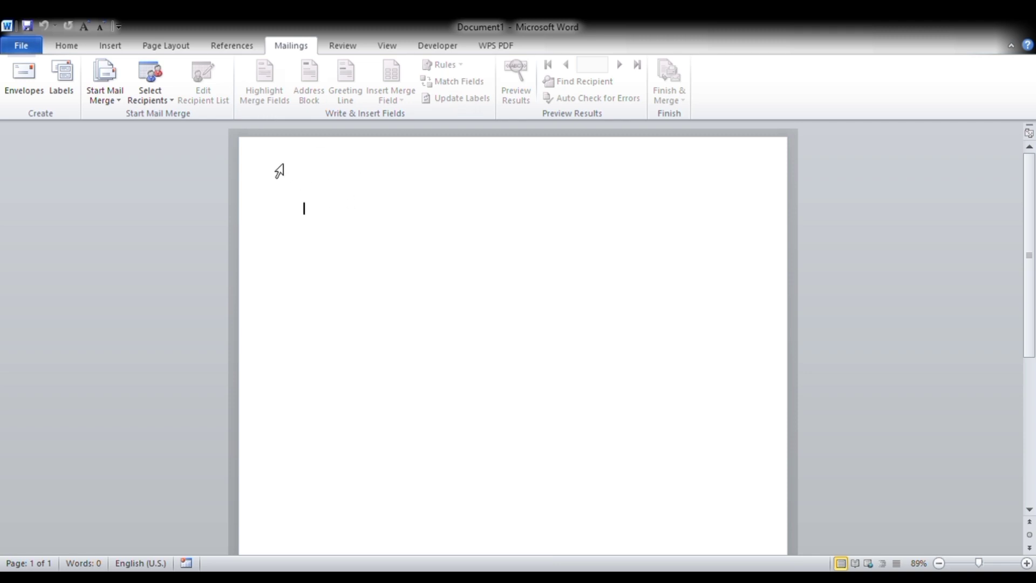
left_click(116, 102)
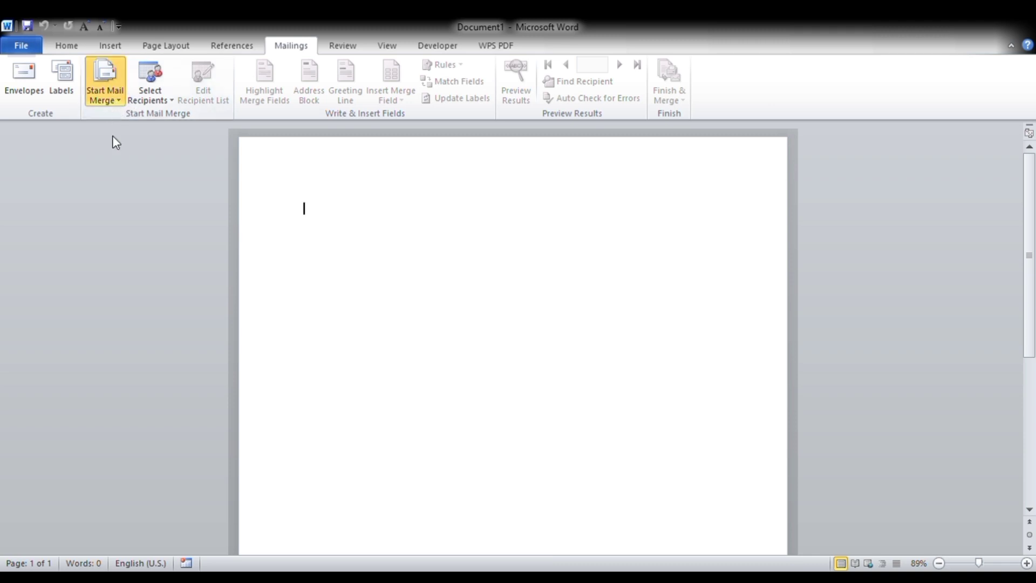
left_click(118, 225)
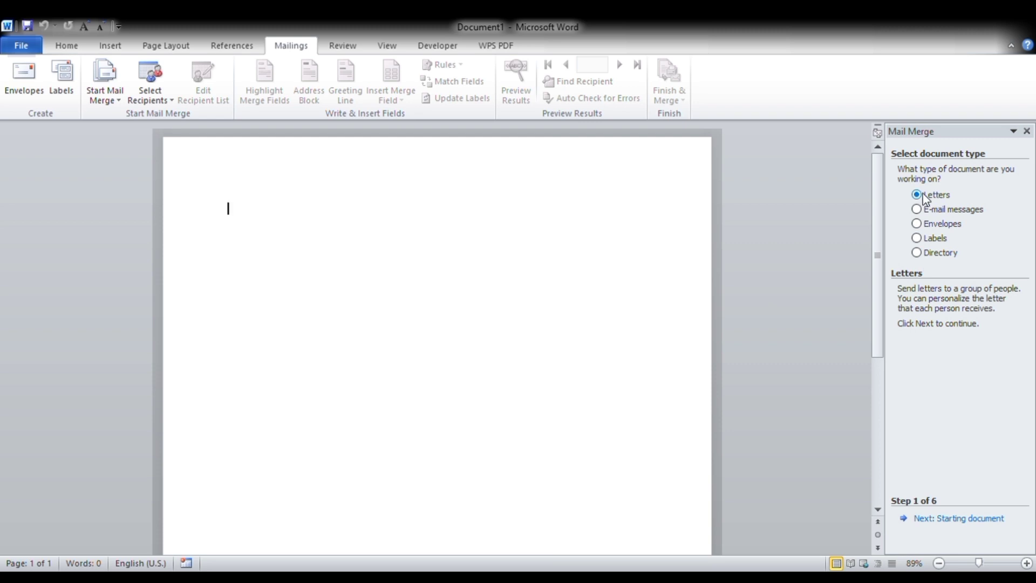
left_click(948, 519)
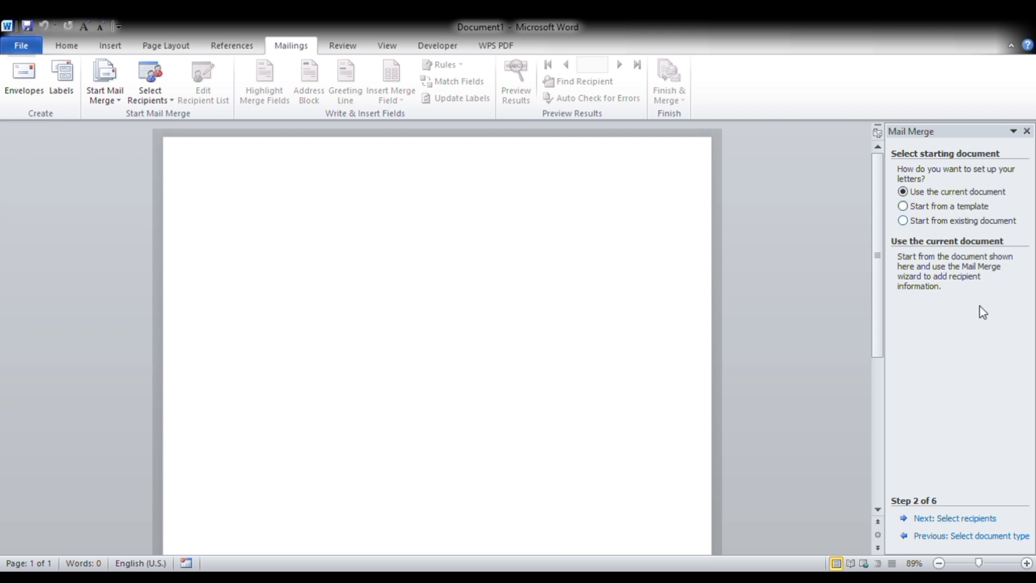
left_click(957, 518)
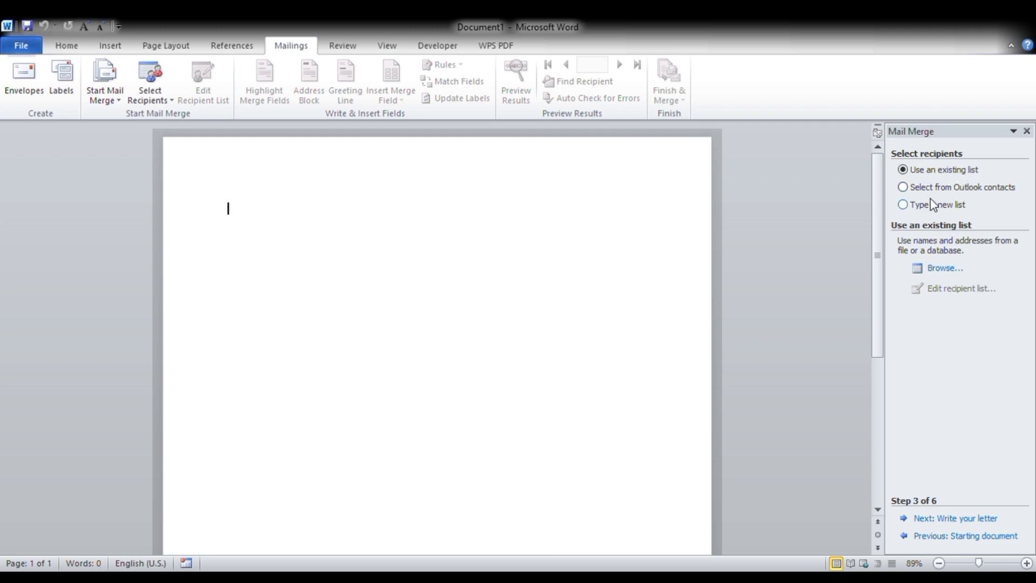
Create a new three-person recipient list saved as employe list.mdb, accept all recipients, and proceed to writing the letter
left_click(902, 206)
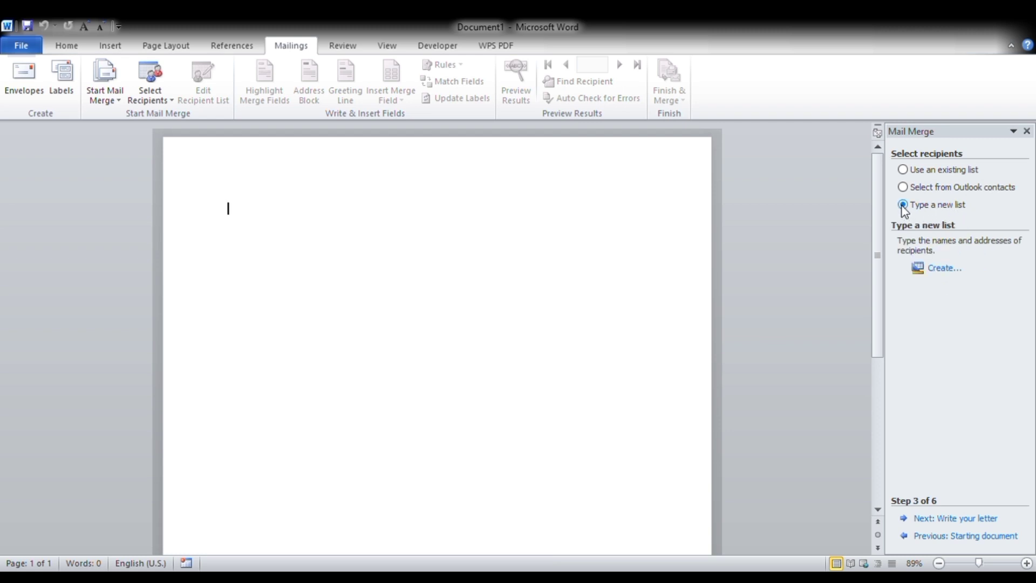
left_click(951, 271)
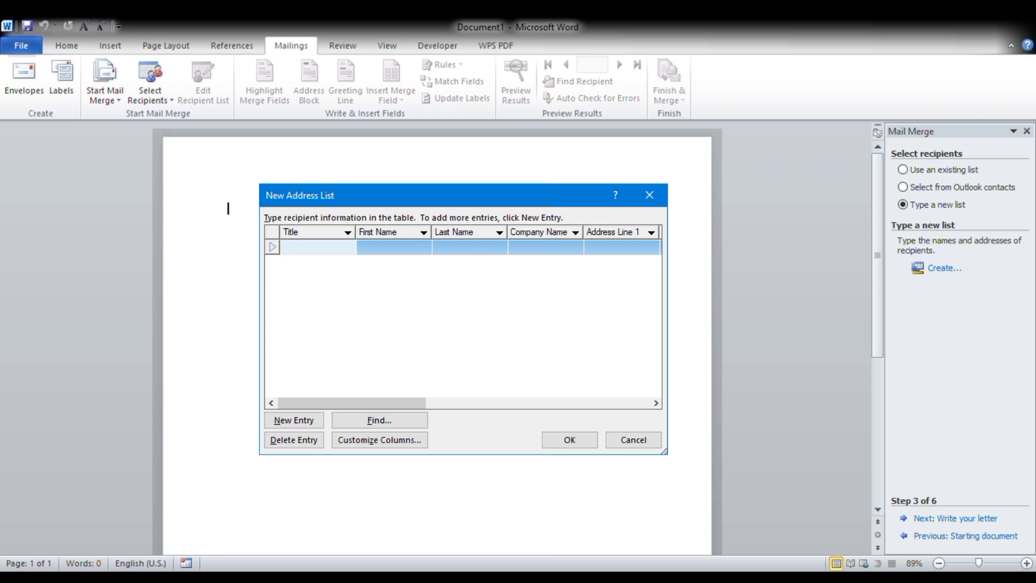
left_click(380, 439)
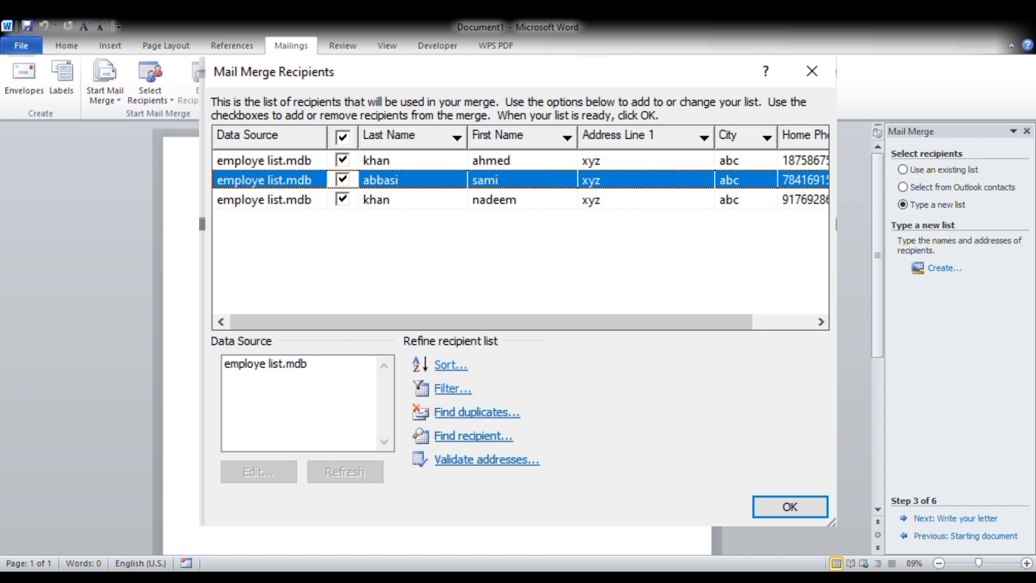
key("Return")
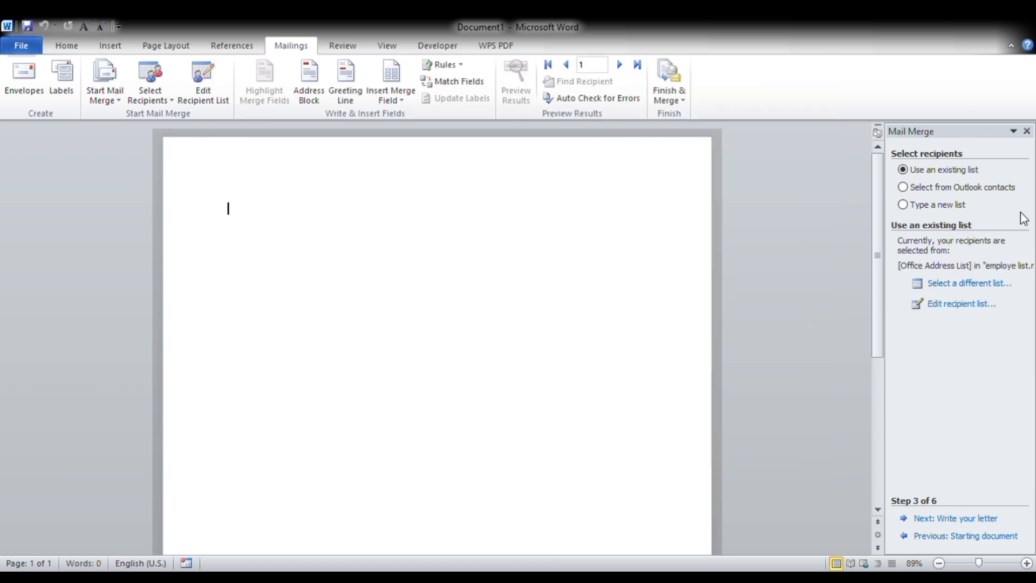
left_click(988, 518)
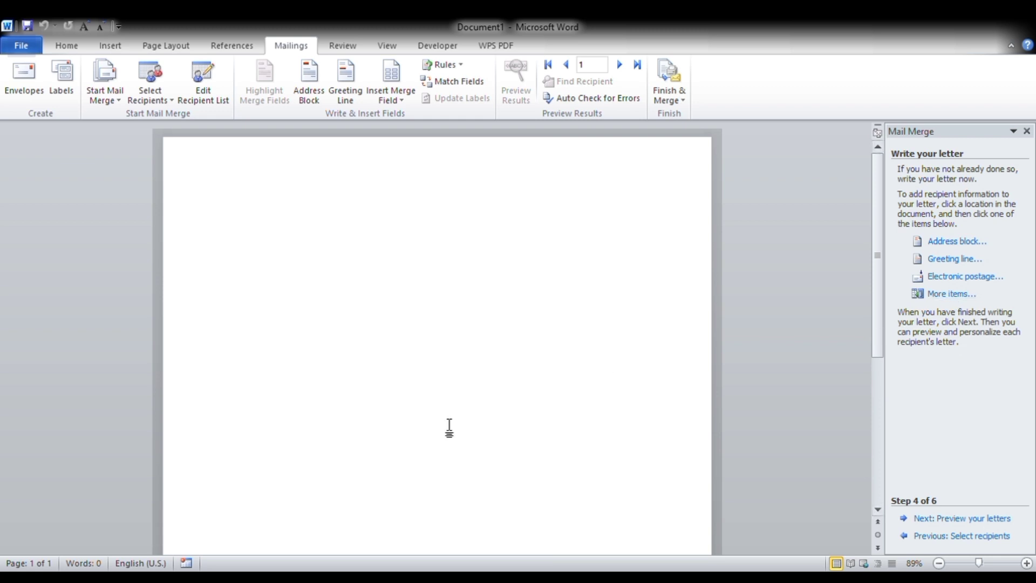
Fill the letter body with sample paragraphs generated by =rand()
type("=")
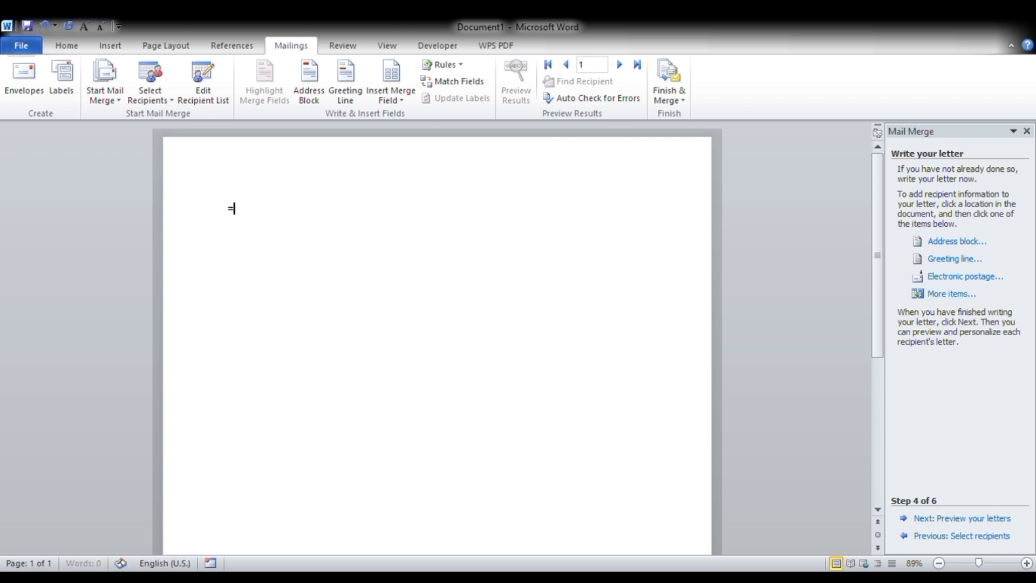
type("rand()")
key("Return")
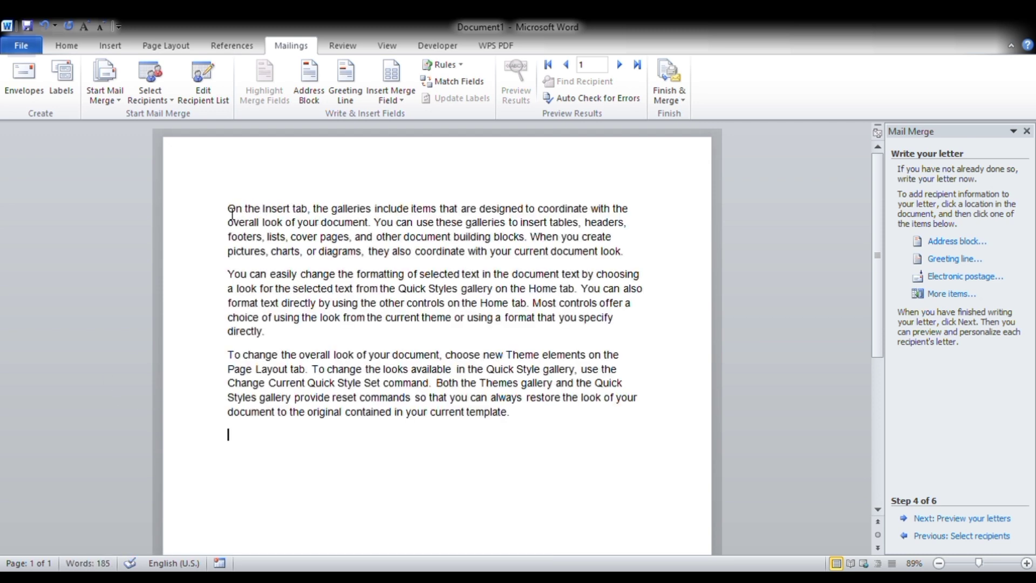
Insert five blank lines above the first paragraph of the letter
left_click(228, 210)
key("Return")
key("Return")
key("Return")
key("Return")
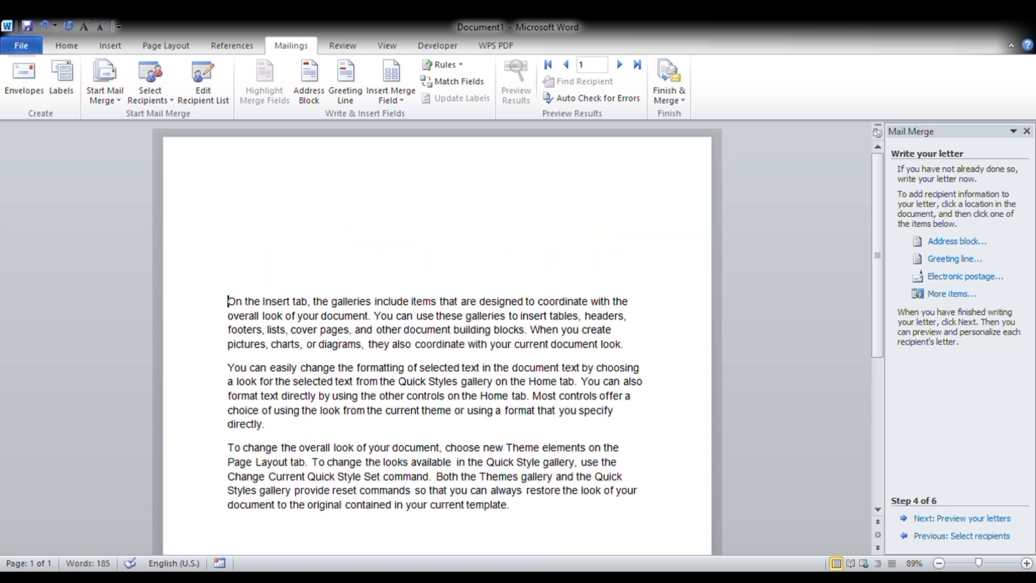
key("Return")
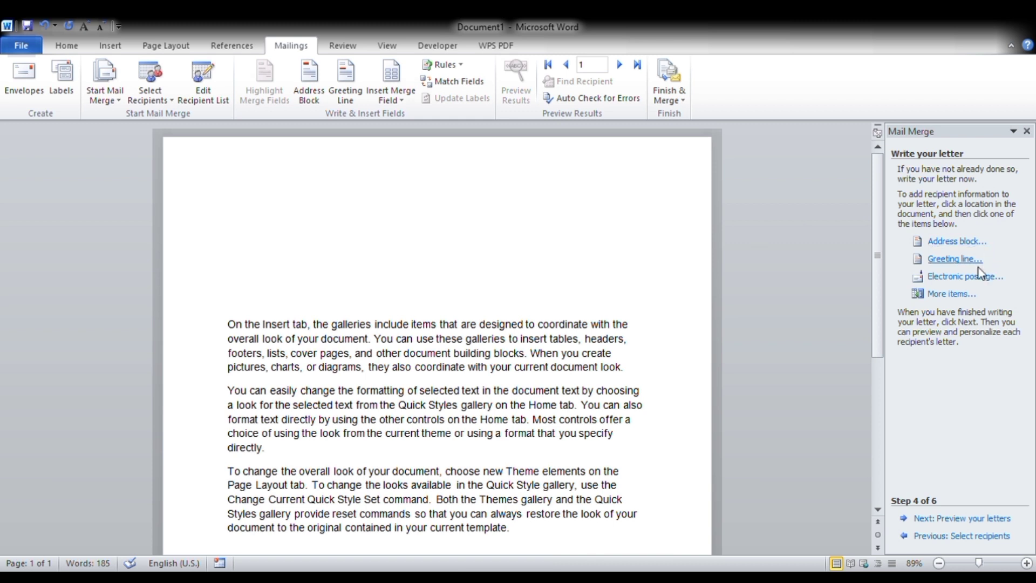
Insert the greeting line and the address block at the start of the letter, each on its own line
left_click(954, 293)
left_click(976, 243)
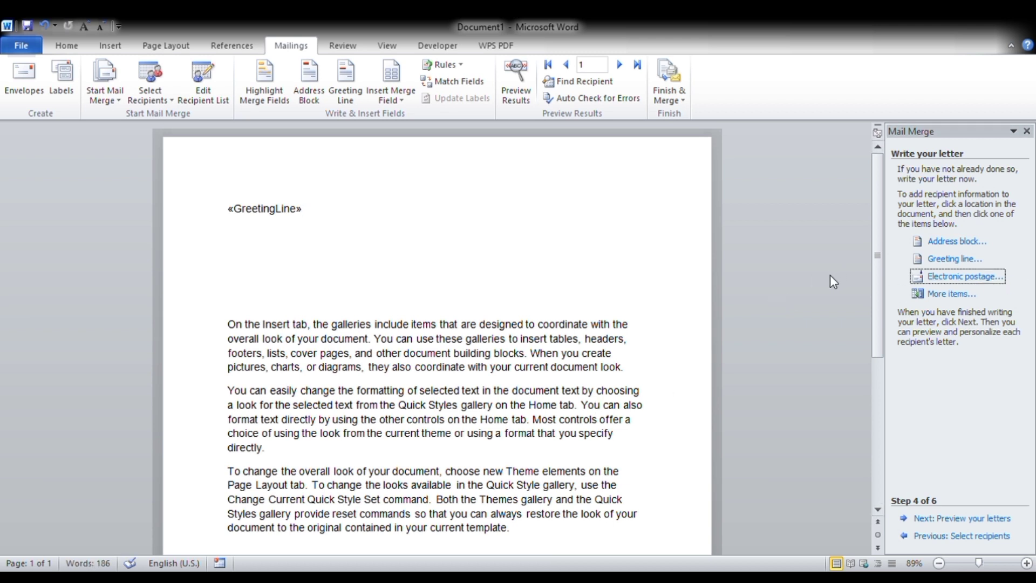
left_click(953, 241)
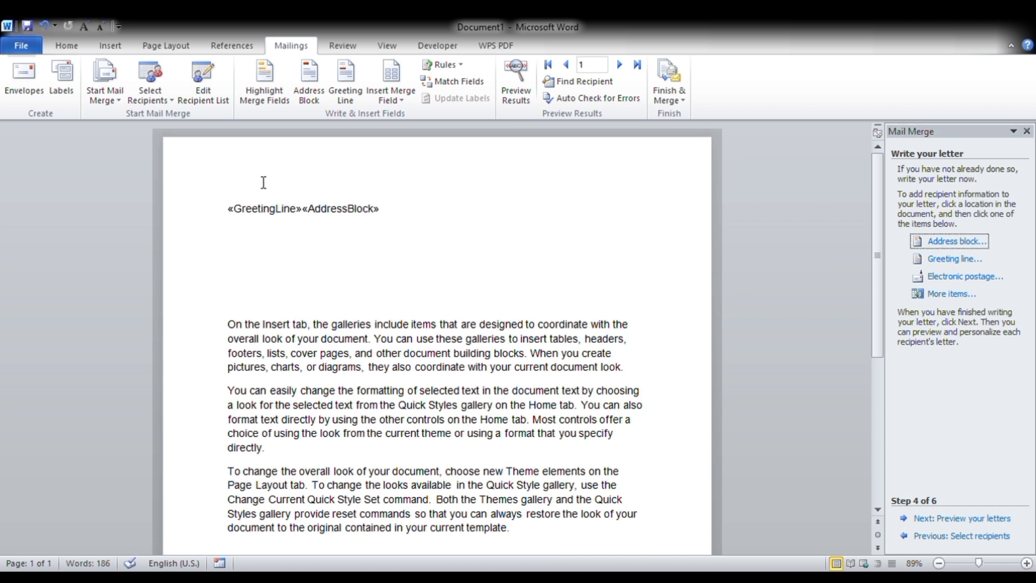
left_click(303, 215)
key("Return")
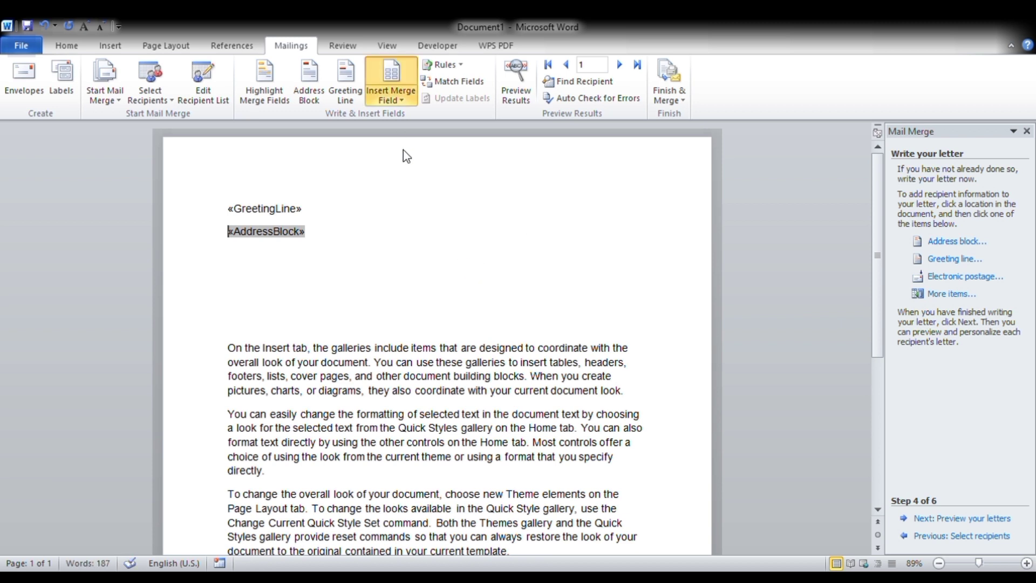
left_click(391, 99)
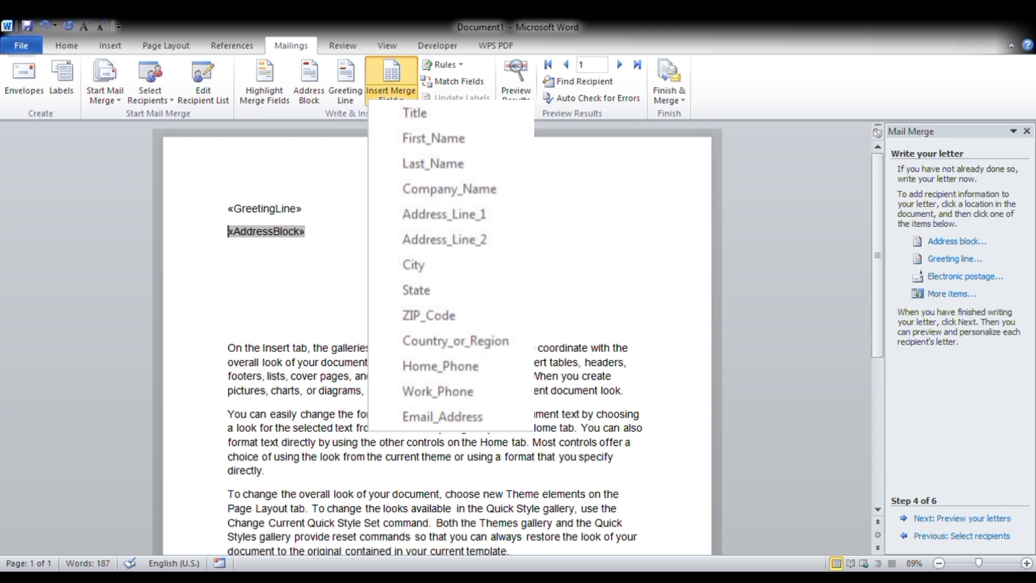
left_click(414, 264)
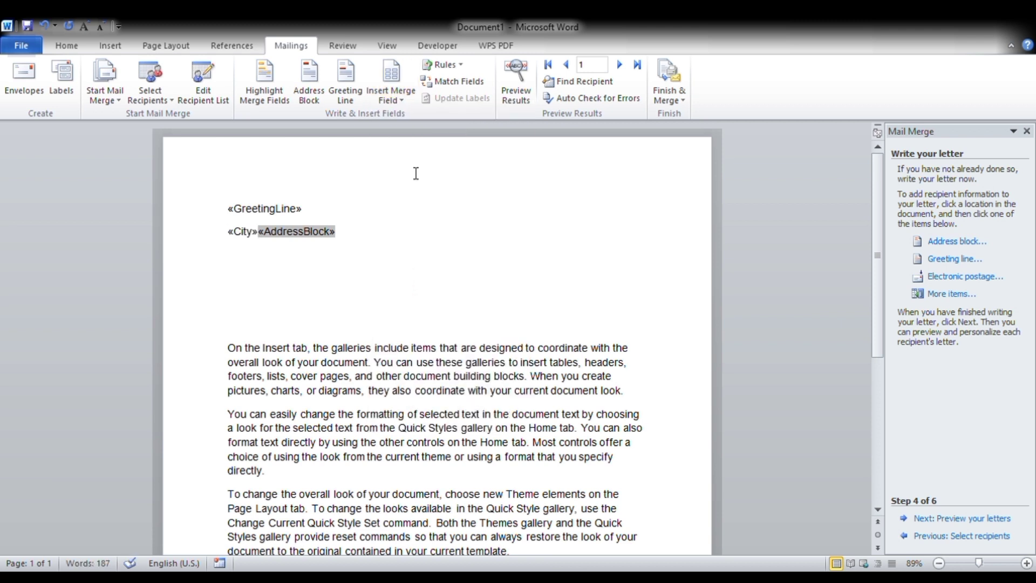
key("shift+Home")
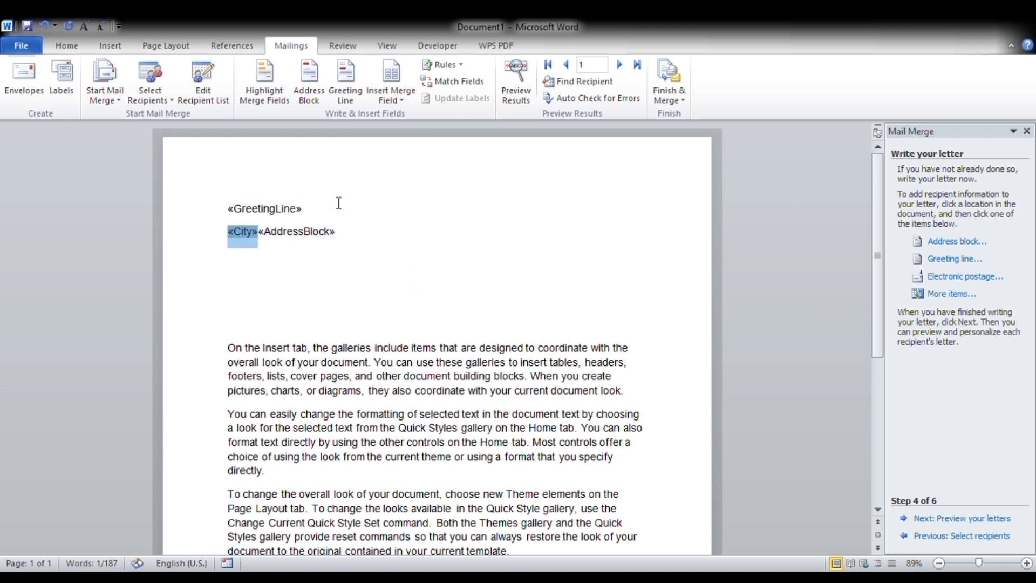
key("BackSpace")
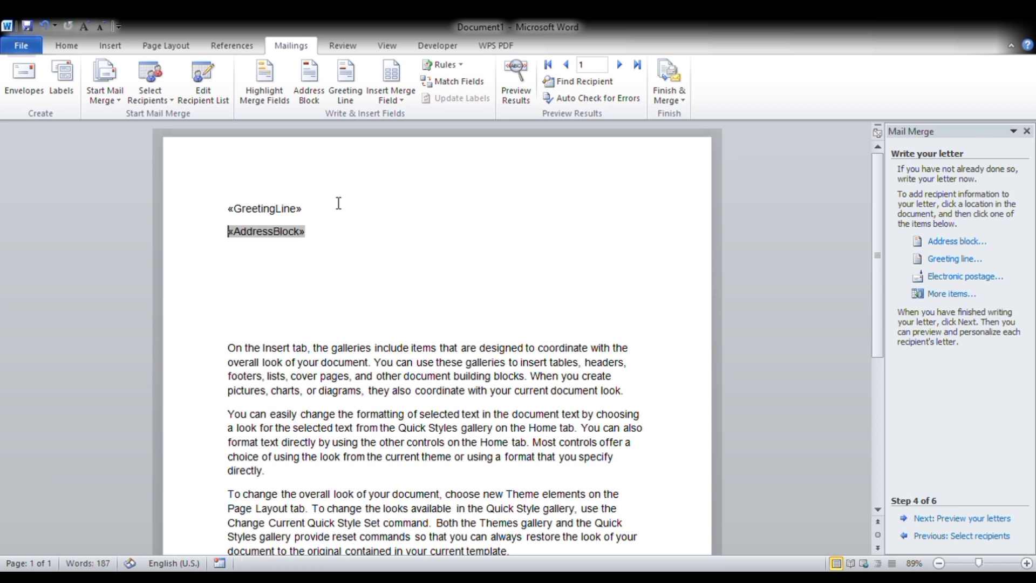
Insert the City merge field on its own line below the address block and remove the blank lines beneath it
left_click(322, 241)
left_click(400, 104)
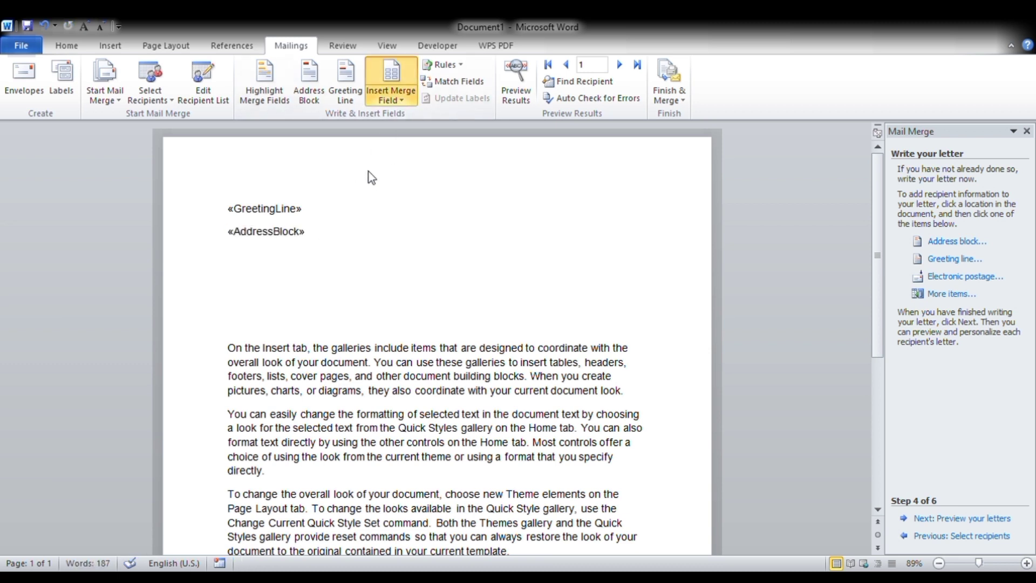
left_click(386, 171)
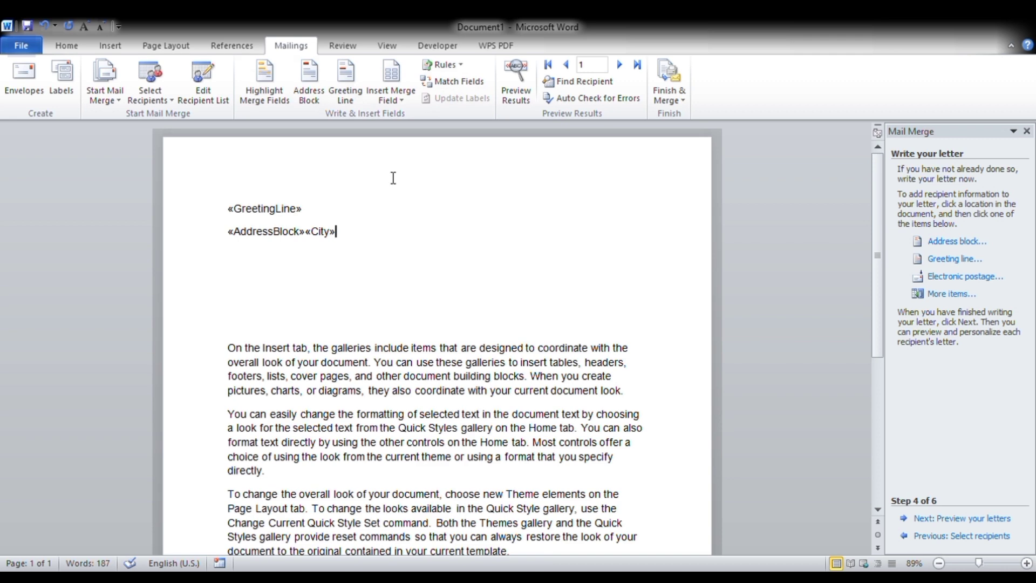
key("Left")
key("Return")
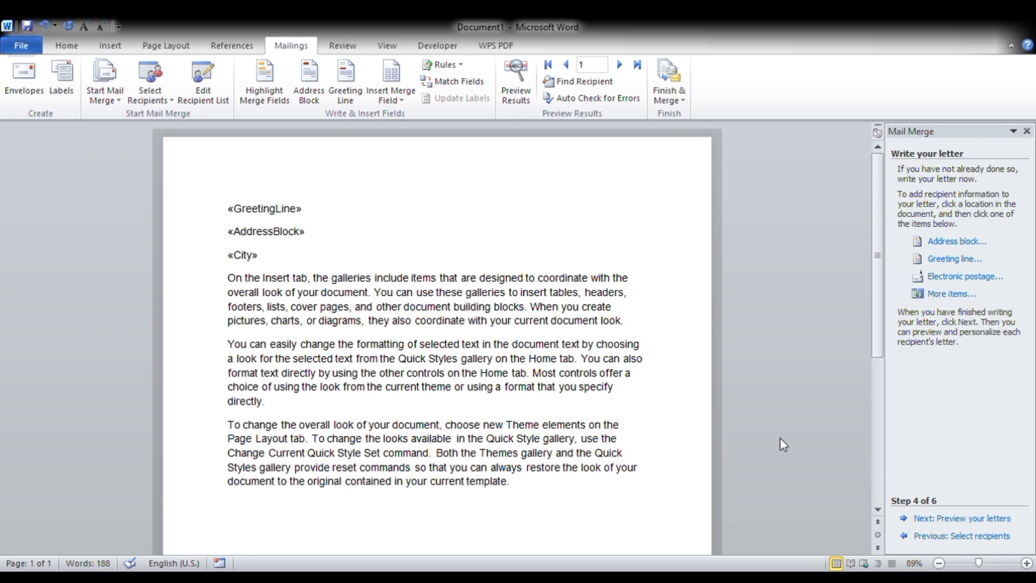
Preview the merged letters and go to the last recipient's letter
left_click(961, 519)
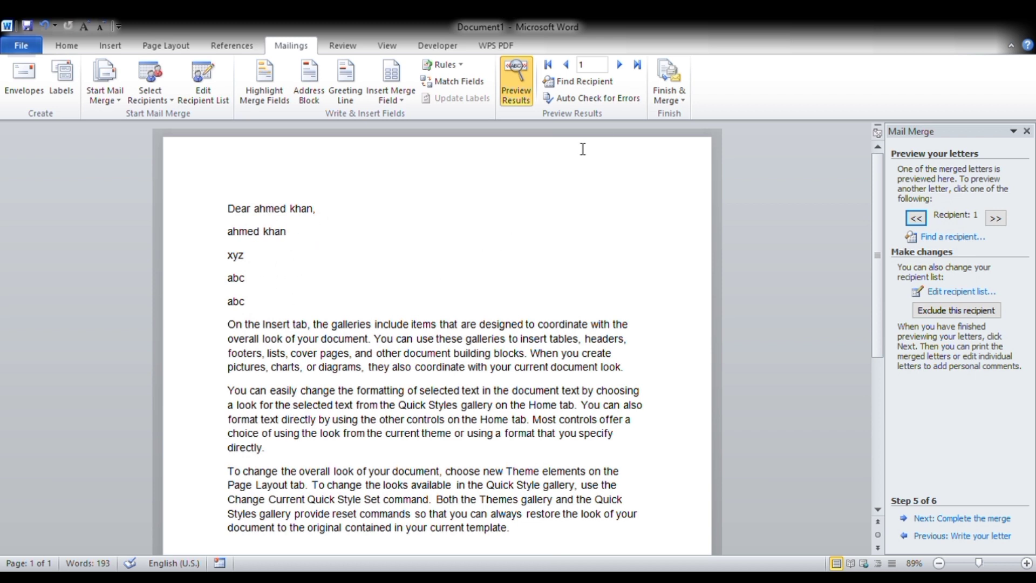
left_click(638, 65)
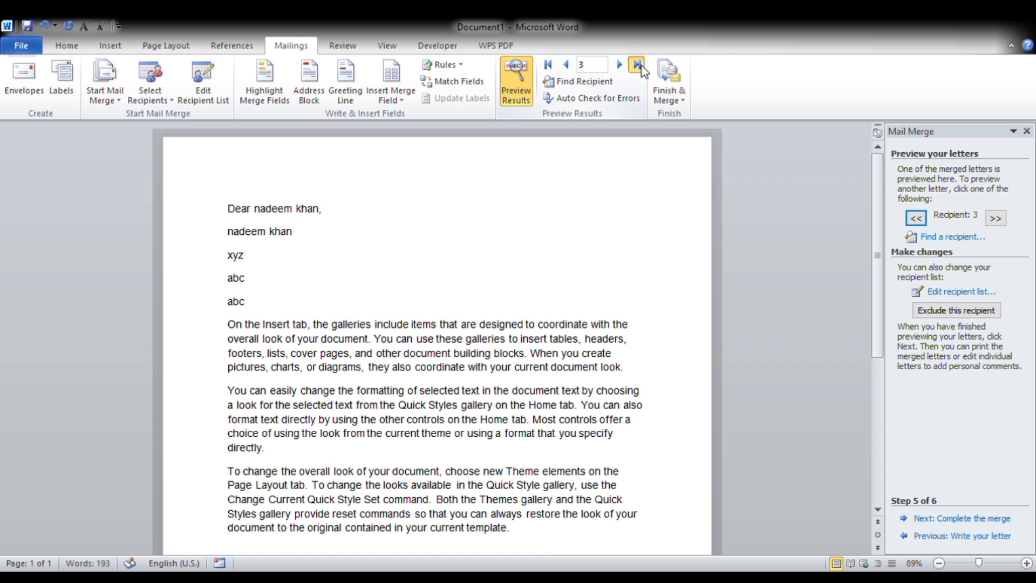
Browse the merged letter previews back and forth between the first and last recipients, and close the Mail Merge pane
left_click(548, 65)
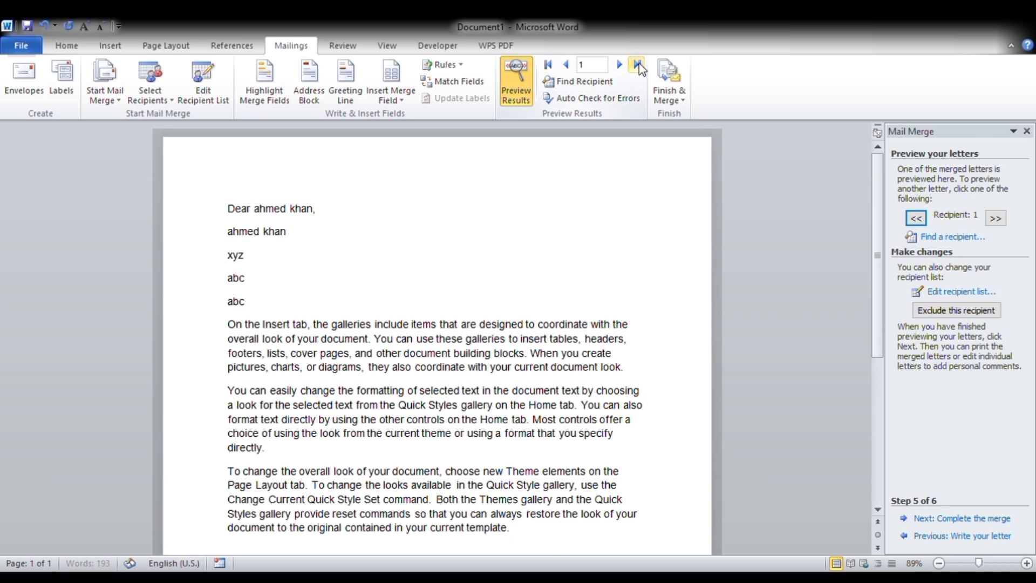
left_click(638, 65)
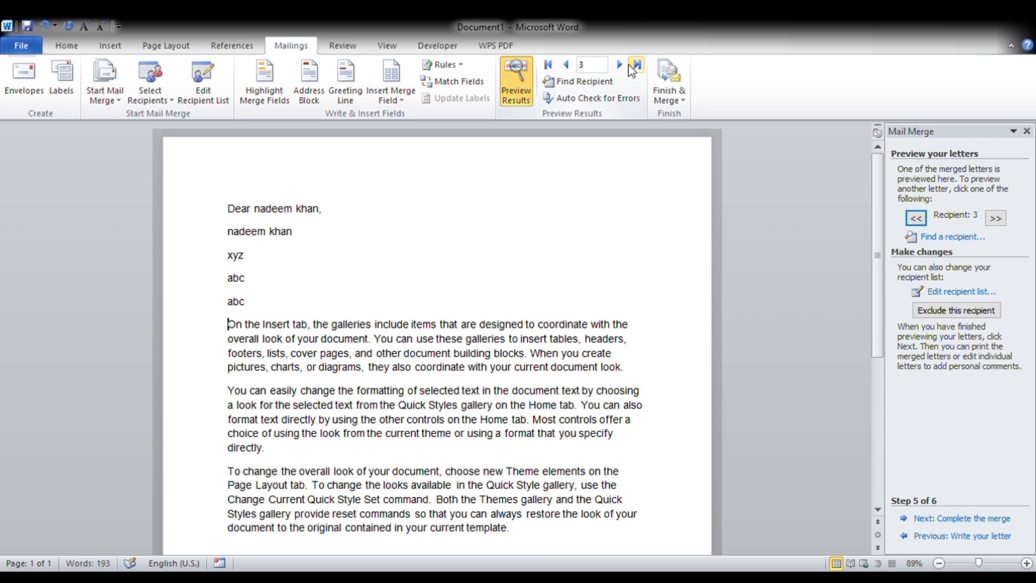
left_click(571, 65)
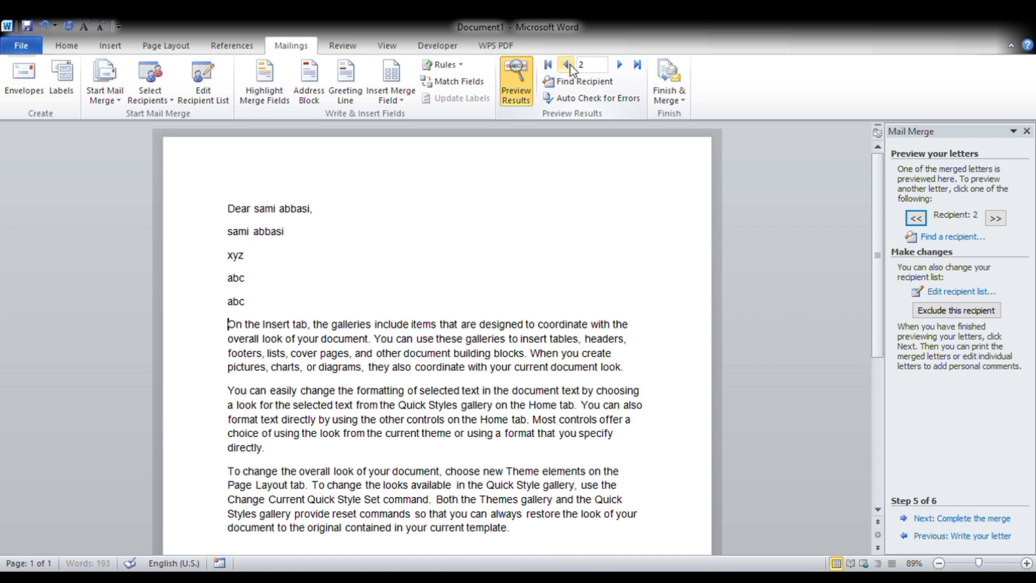
left_click(571, 65)
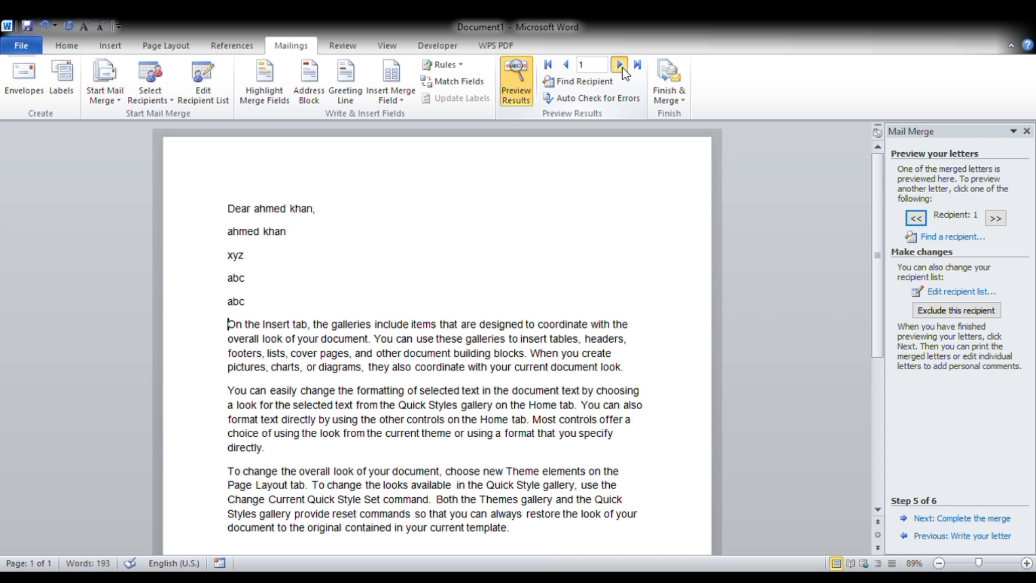
left_click(621, 65)
left_click(621, 66)
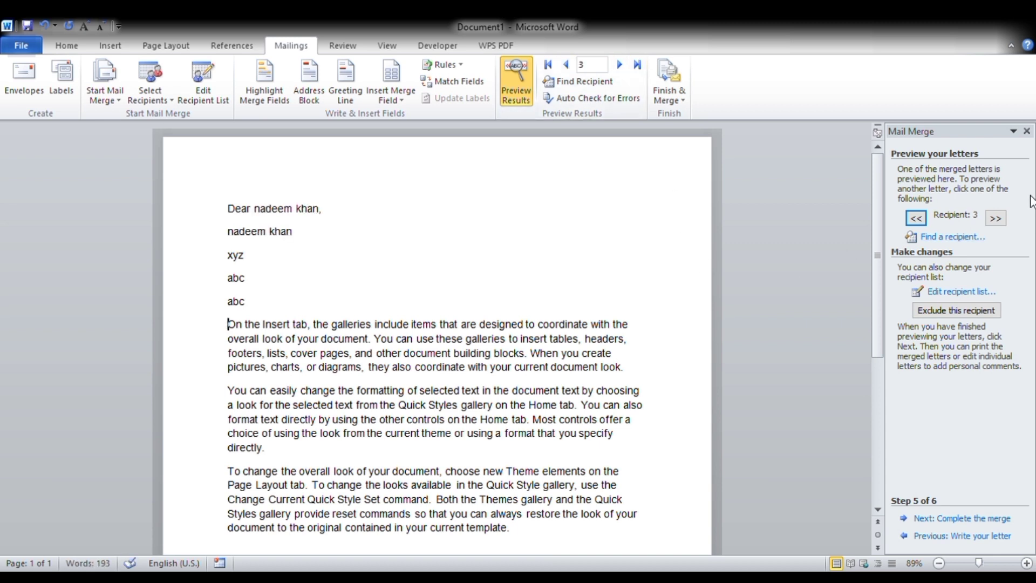
left_click(1027, 133)
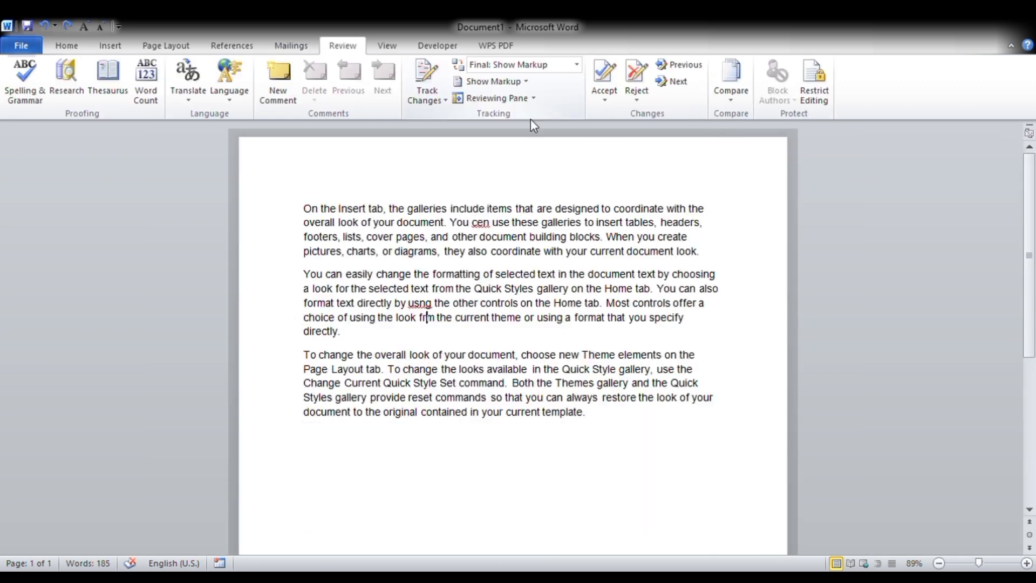
Run a spelling and grammar check on the whole document, correcting the misspellings to tab, header, can, formatting, Quick and always
scroll(708, 373, "down", 2)
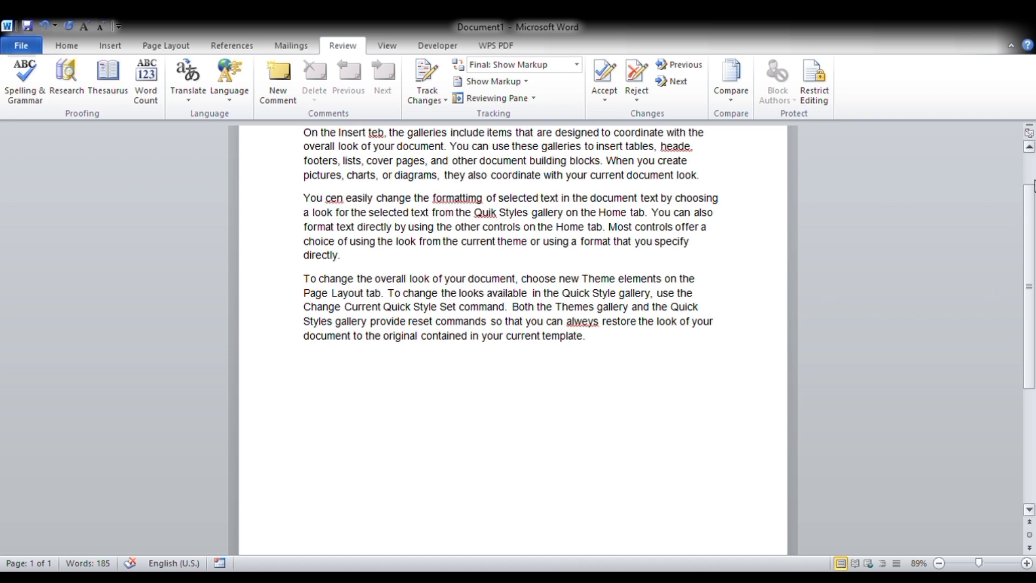
scroll(1034, 183, "up", 2)
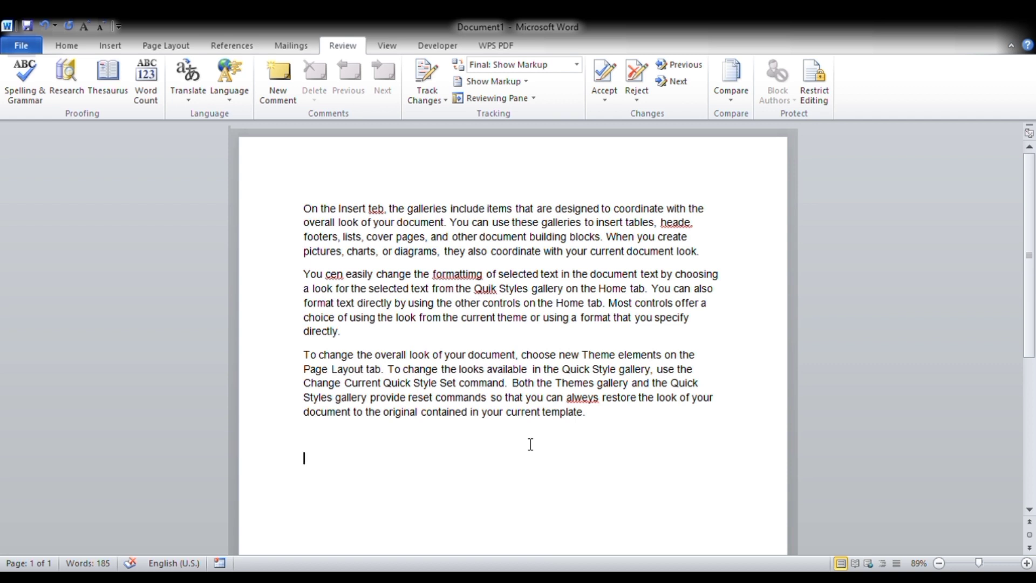
key("ctrl+a")
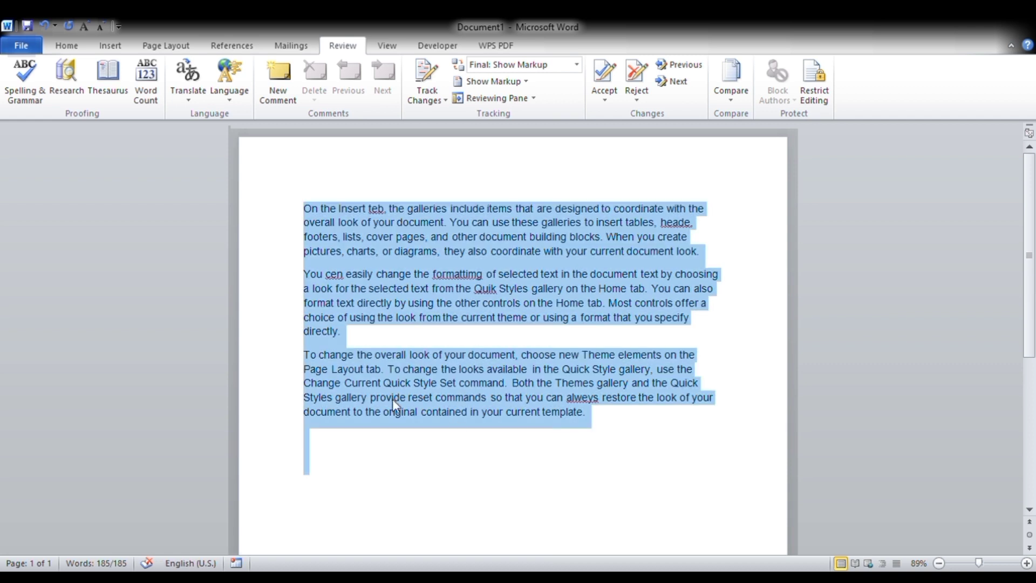
left_click(28, 104)
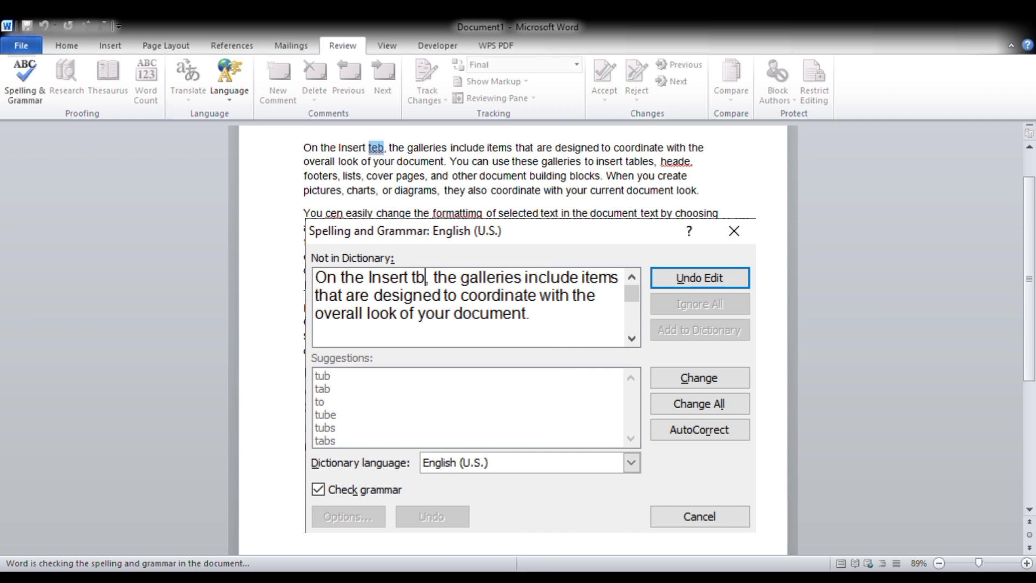
key("alt+c")
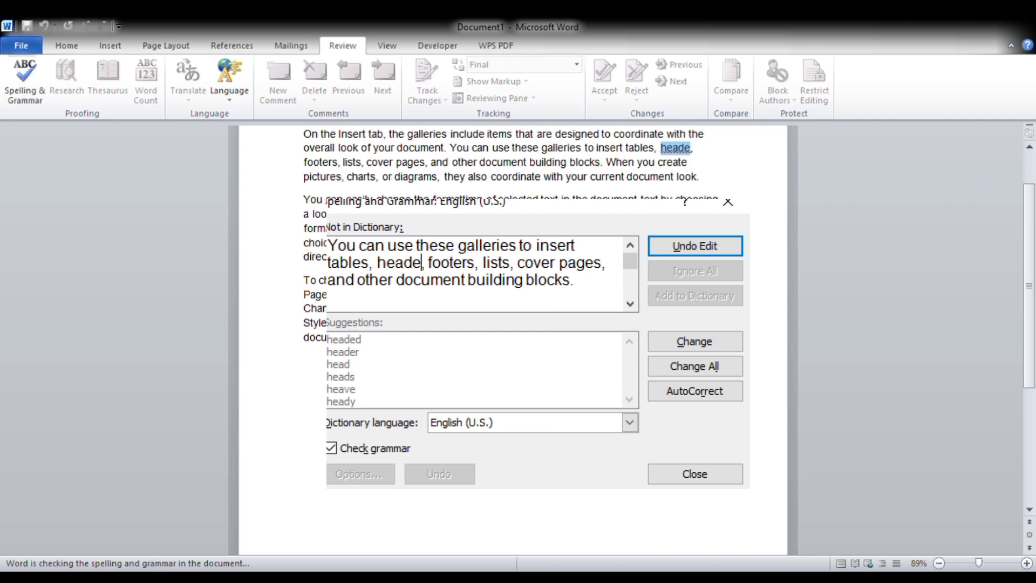
key("Return")
key("Return")
key("Return")
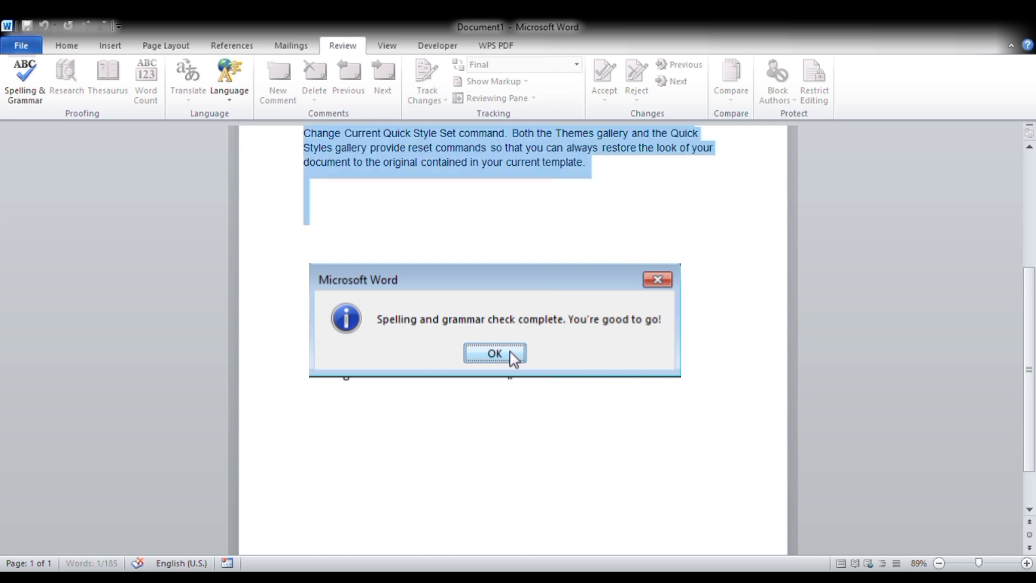
left_click(509, 350)
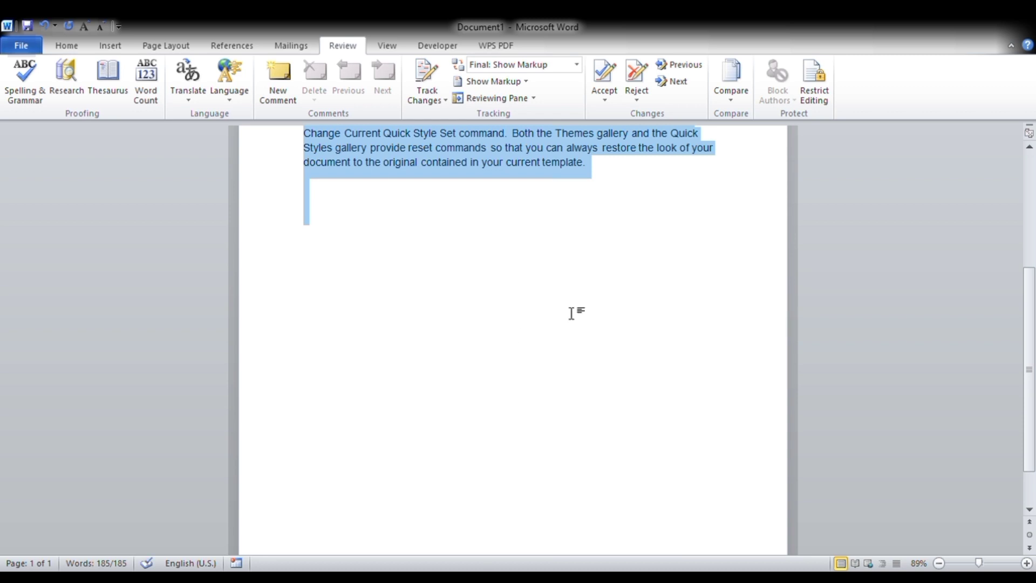
Check the word count of the selected text, and view the translation language options and the available Translate commands
scroll(1035, 178, "up", 6)
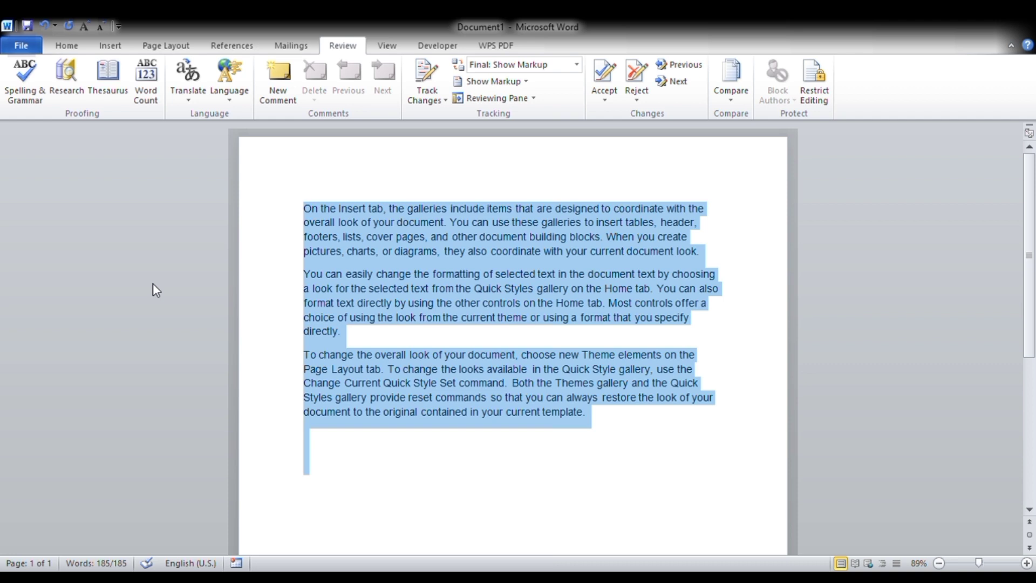
left_click(144, 102)
left_click(188, 97)
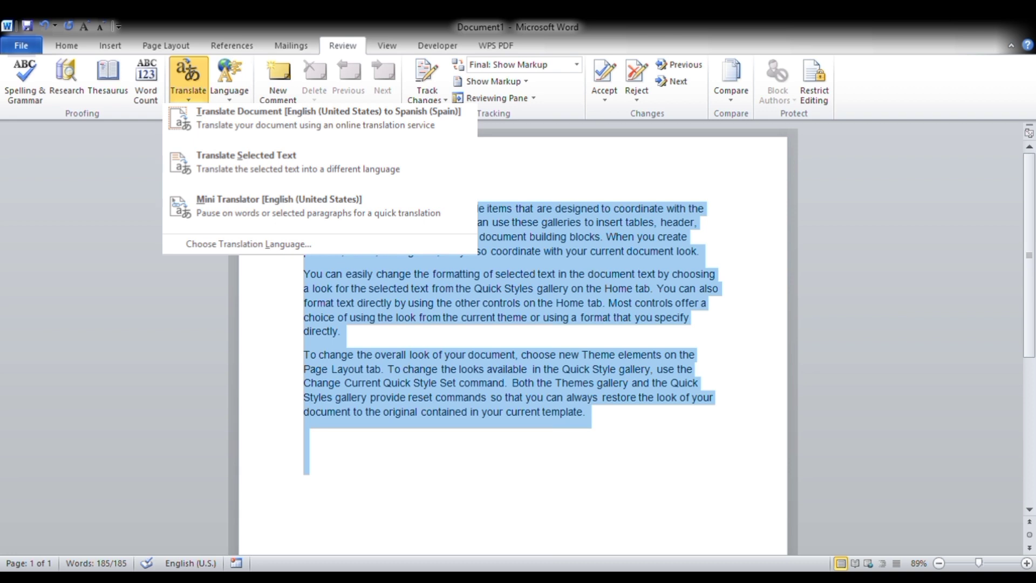
left_click(243, 243)
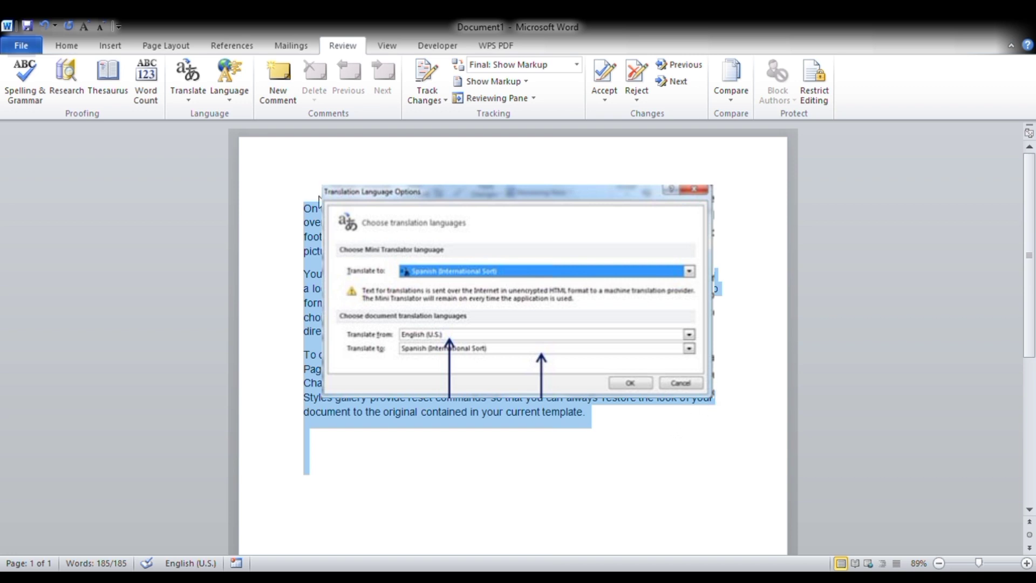
left_click(191, 99)
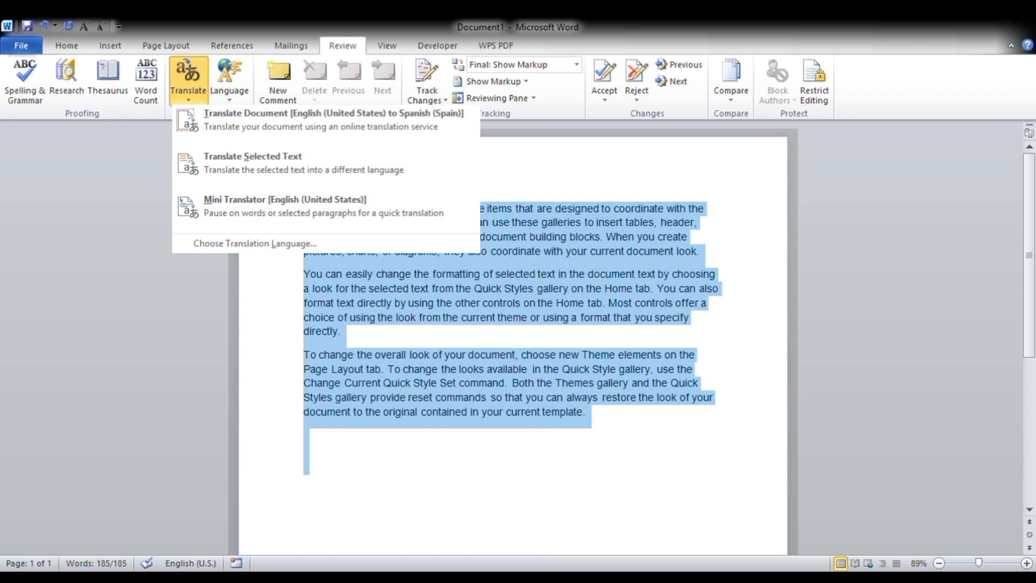
key("Escape")
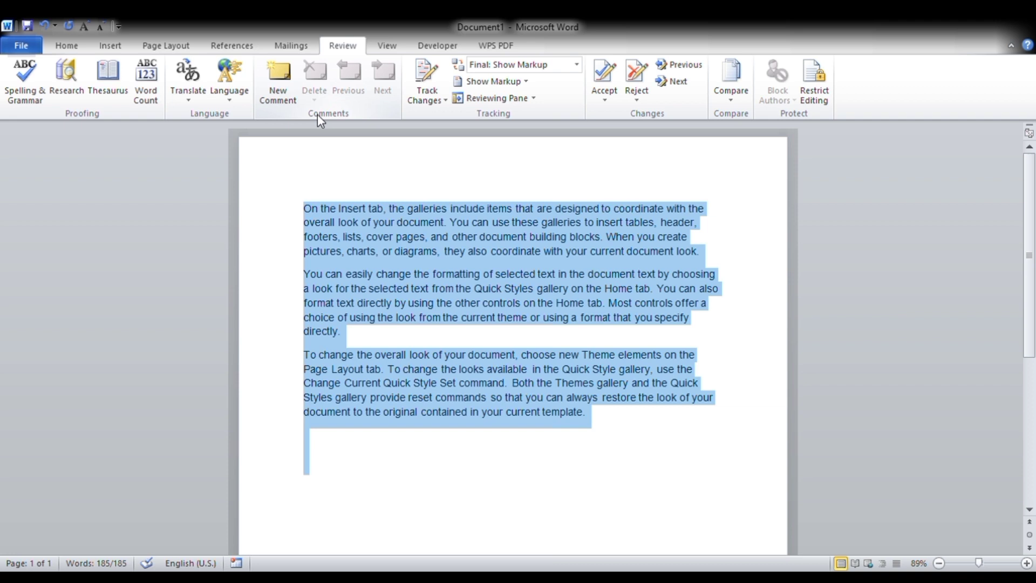
left_click(279, 96)
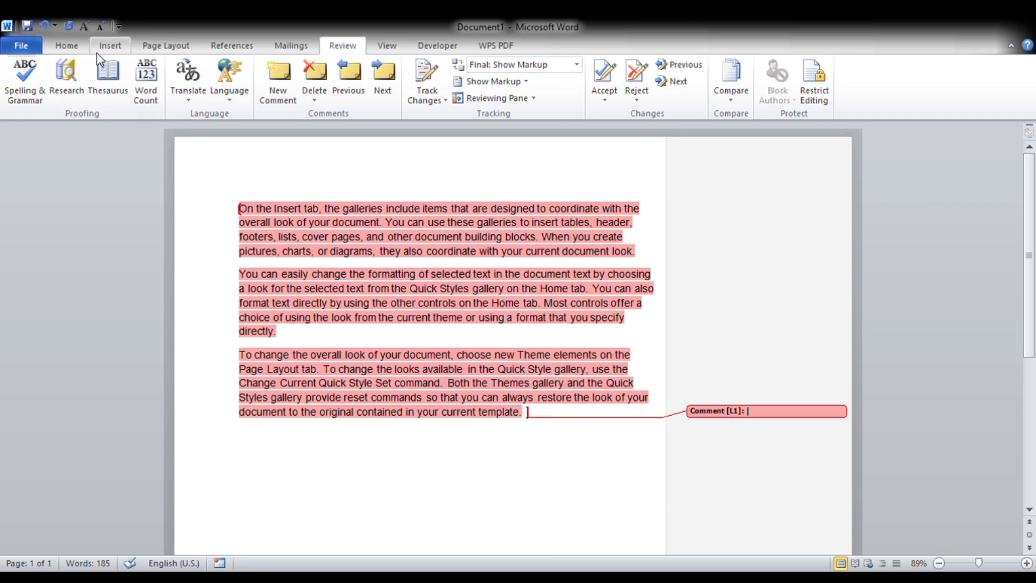
left_click(44, 28)
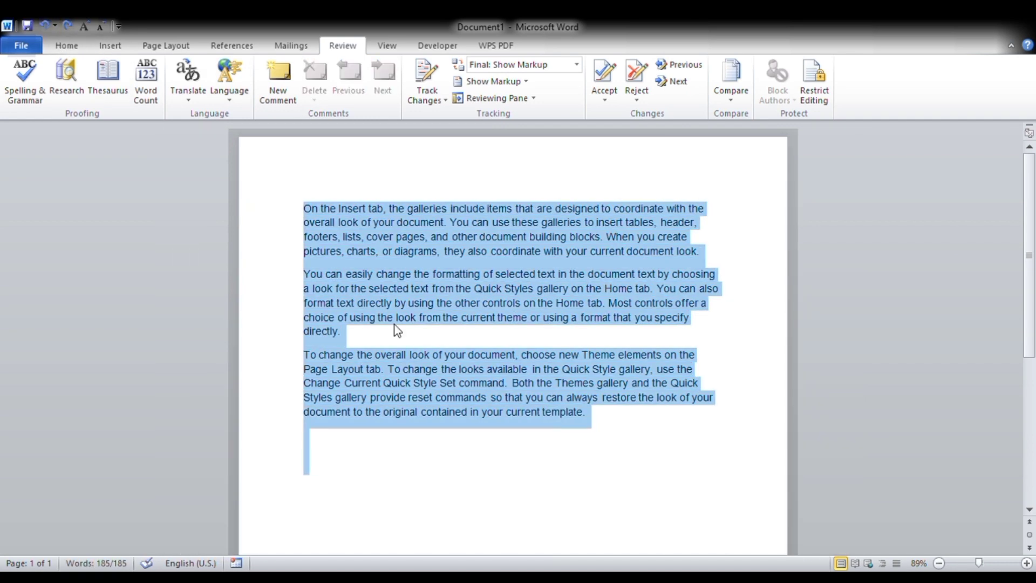
left_click(506, 526)
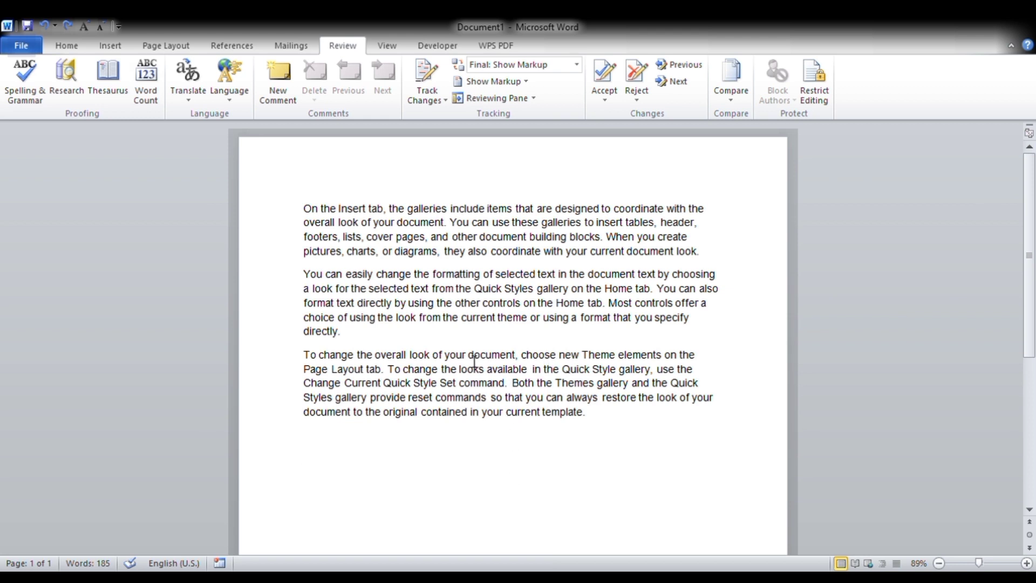
Add the comment "This is not correct word it place there" to the words "your document" in the third paragraph
left_click_drag(465, 356, 508, 365)
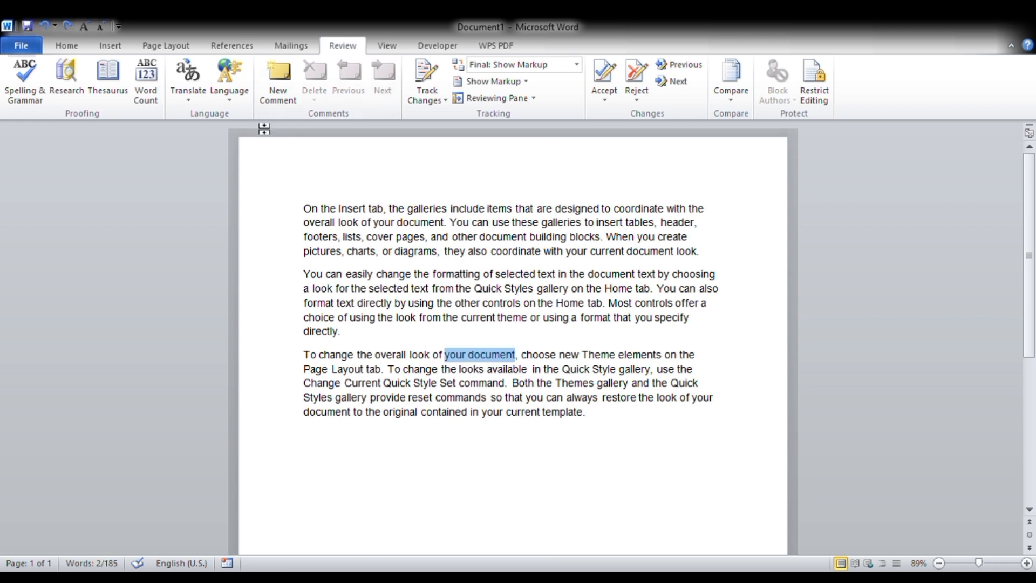
left_click(273, 103)
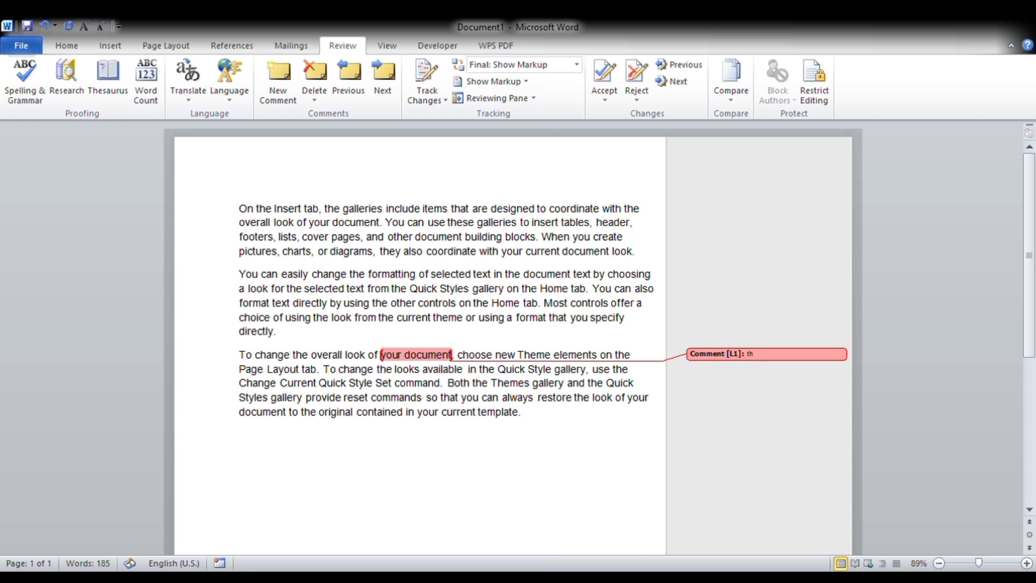
type("This is not correct word it place there")
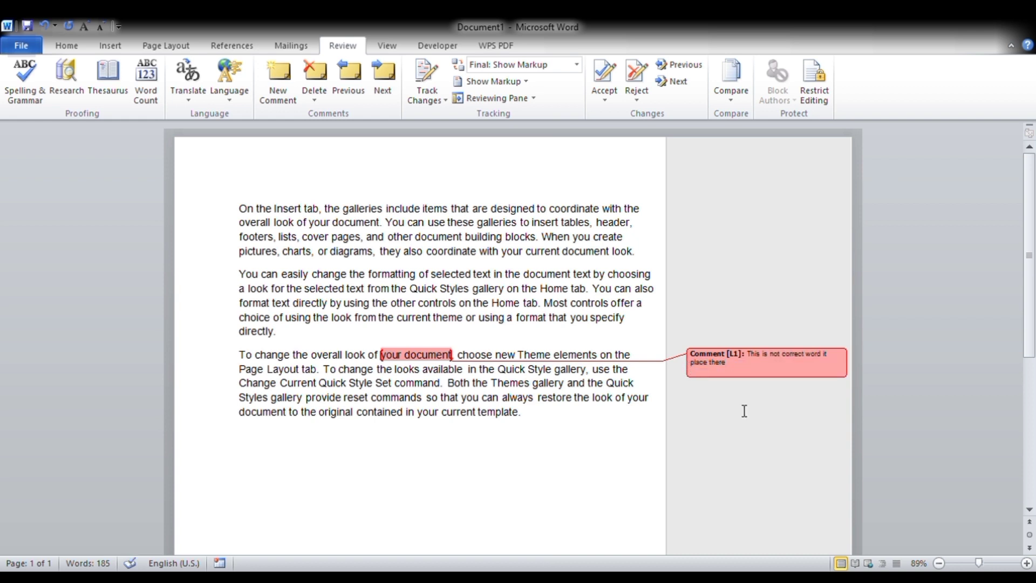
left_click(744, 411)
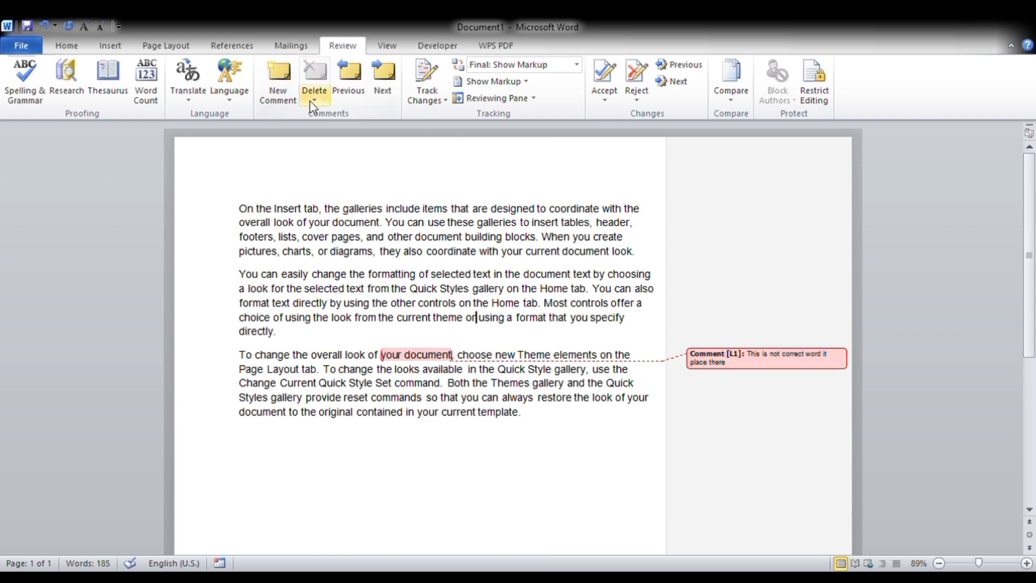
Select the comment on "your document" and move forward and back through the comments in the text
left_click(688, 354)
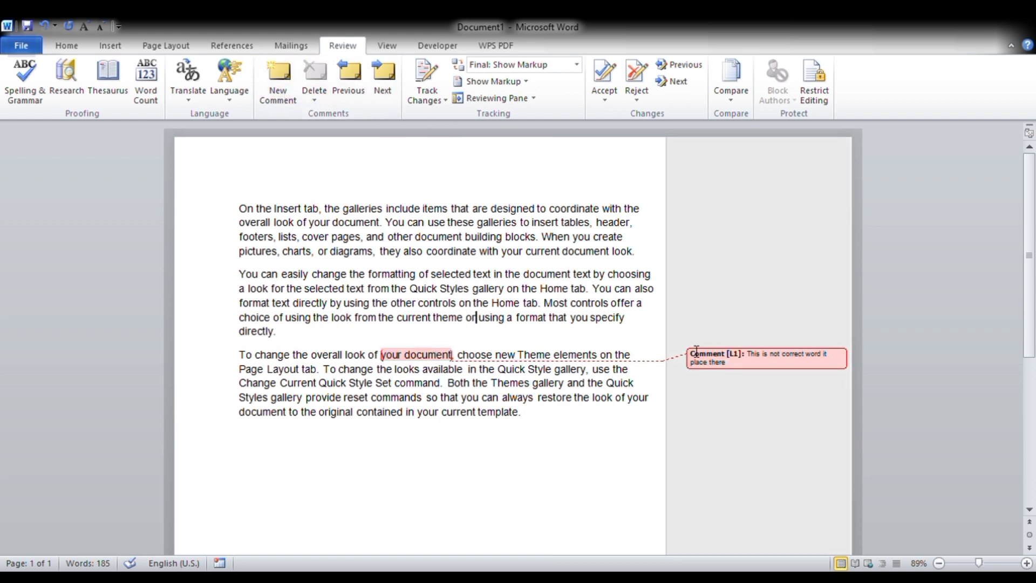
triple_click(737, 369)
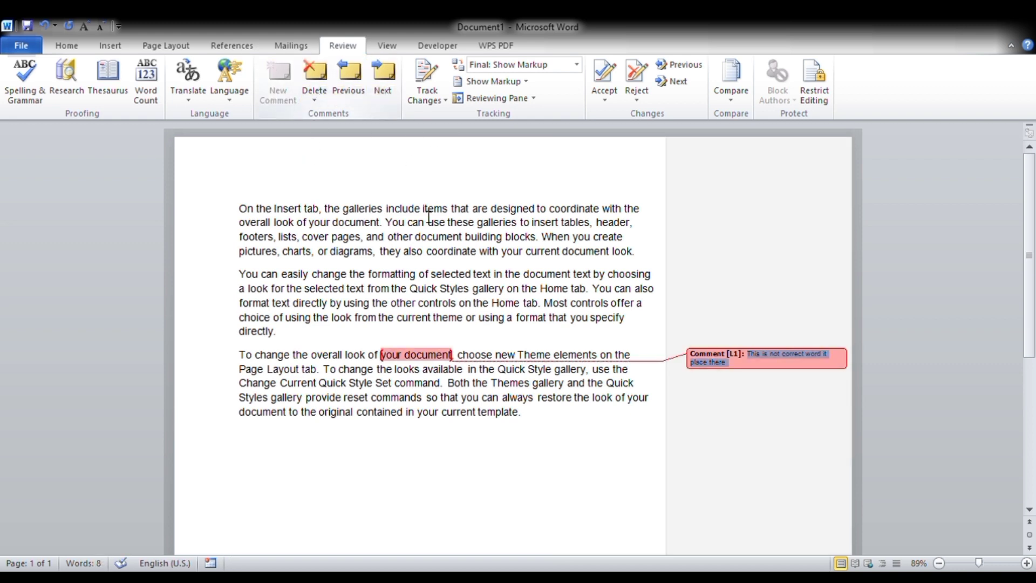
left_click(351, 96)
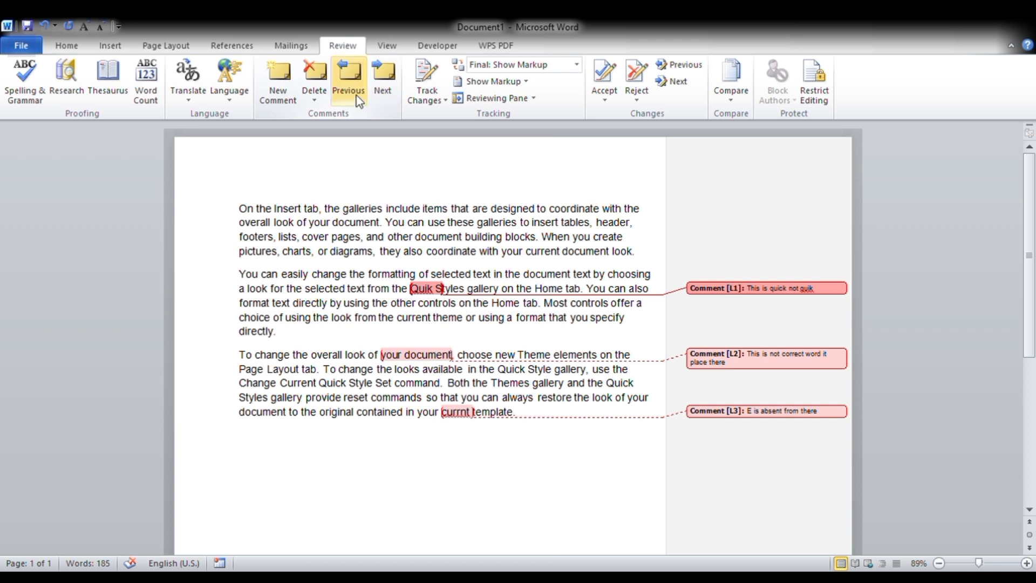
left_click(387, 100)
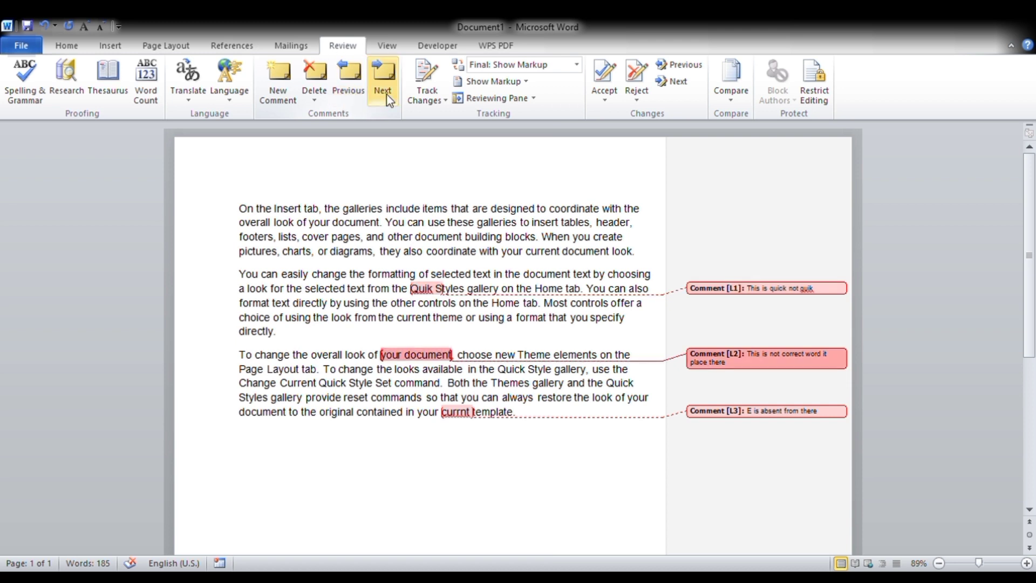
left_click(386, 96)
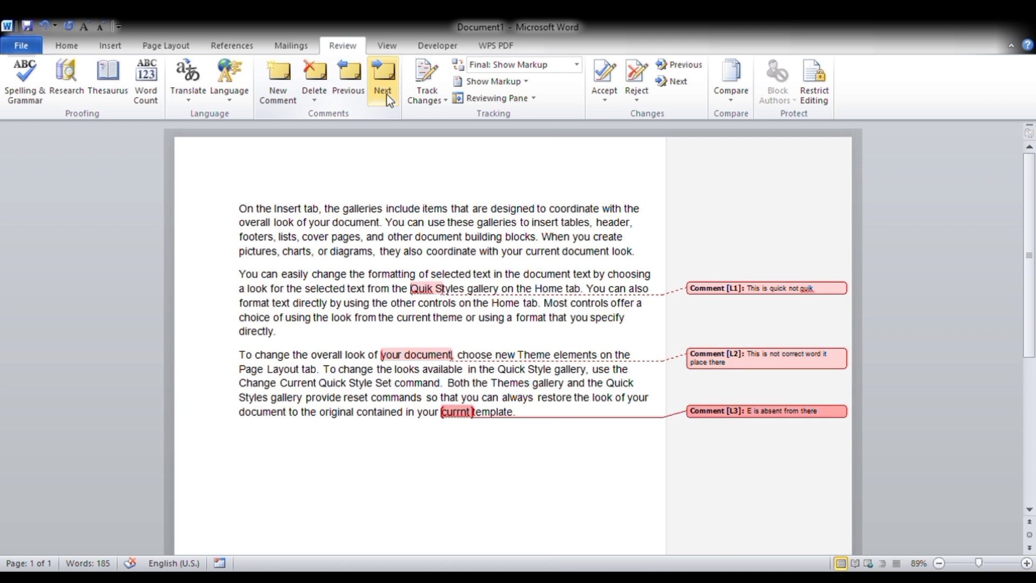
left_click(355, 87)
left_click(355, 87)
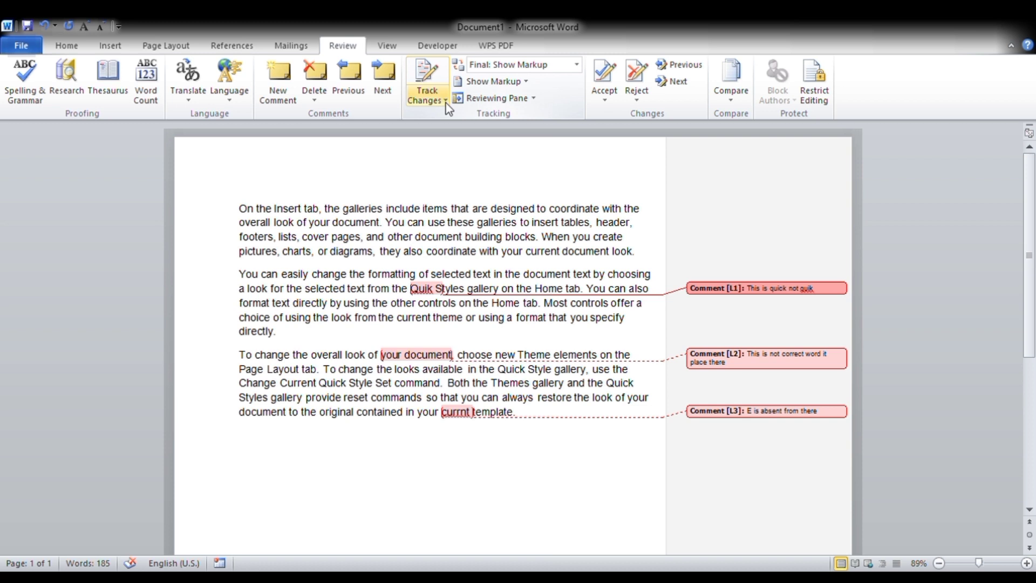
Turn on Track Changes and correct "teb" to "tab" in the first line as a tracked edit
left_click(446, 106)
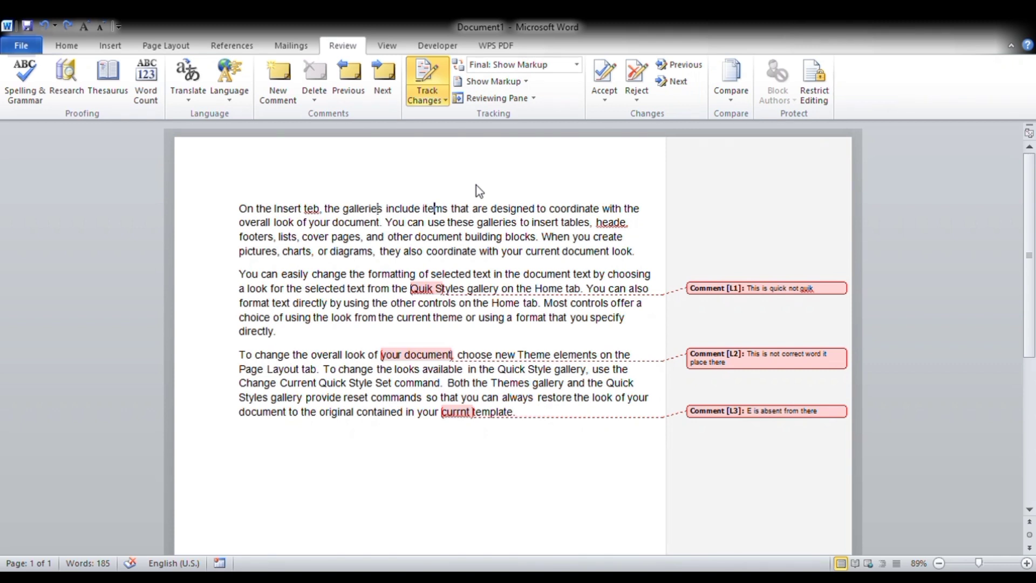
left_click_drag(479, 189, 548, 132)
left_click(550, 164)
left_click(320, 214)
key("Left")
type("a")
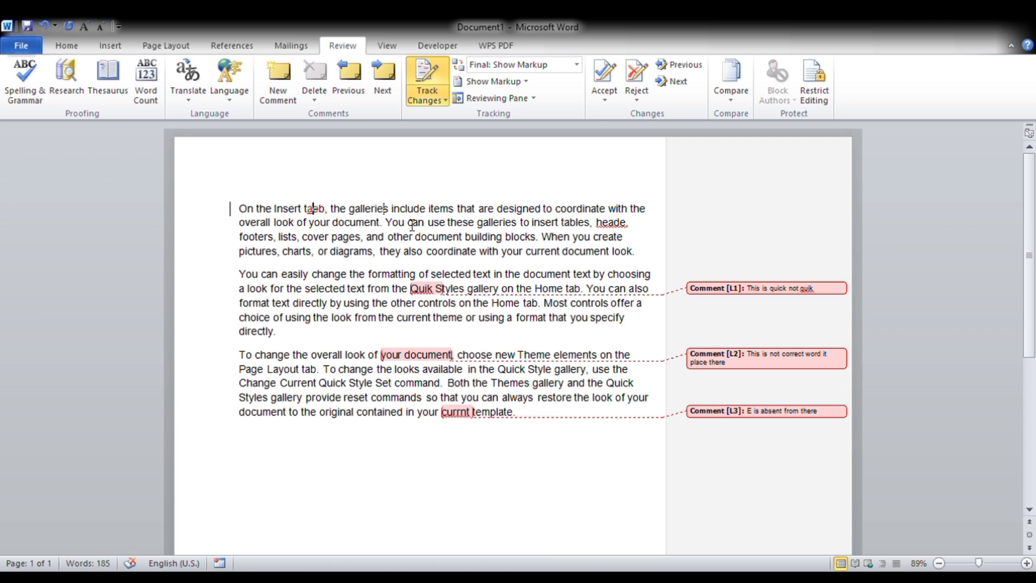
Correct "heade" to "header" in the first paragraph and delete the second paragraph's last two lines as tracked changes
left_click(630, 229)
type("r")
left_click_drag(240, 318, 269, 339)
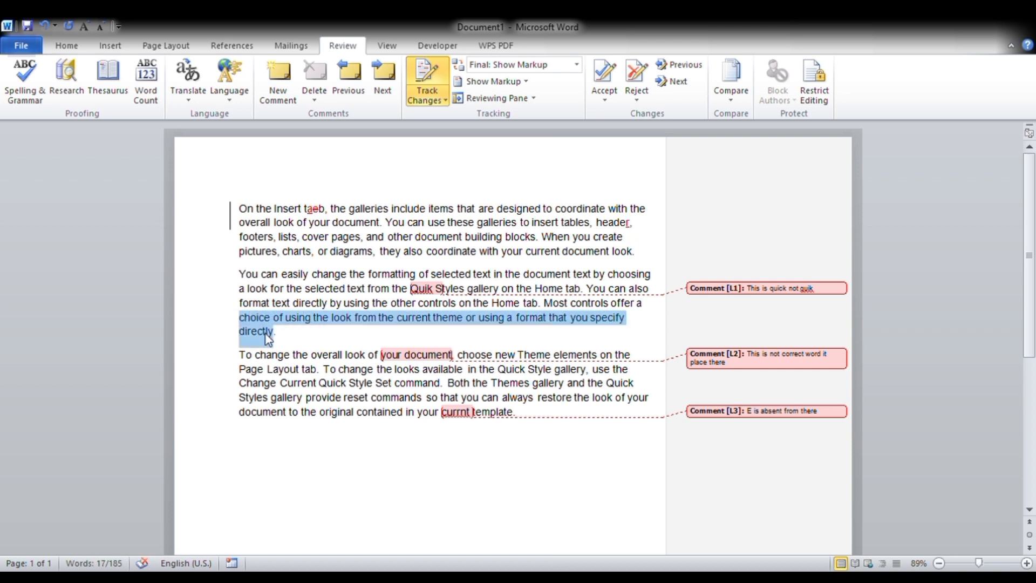
key("Delete")
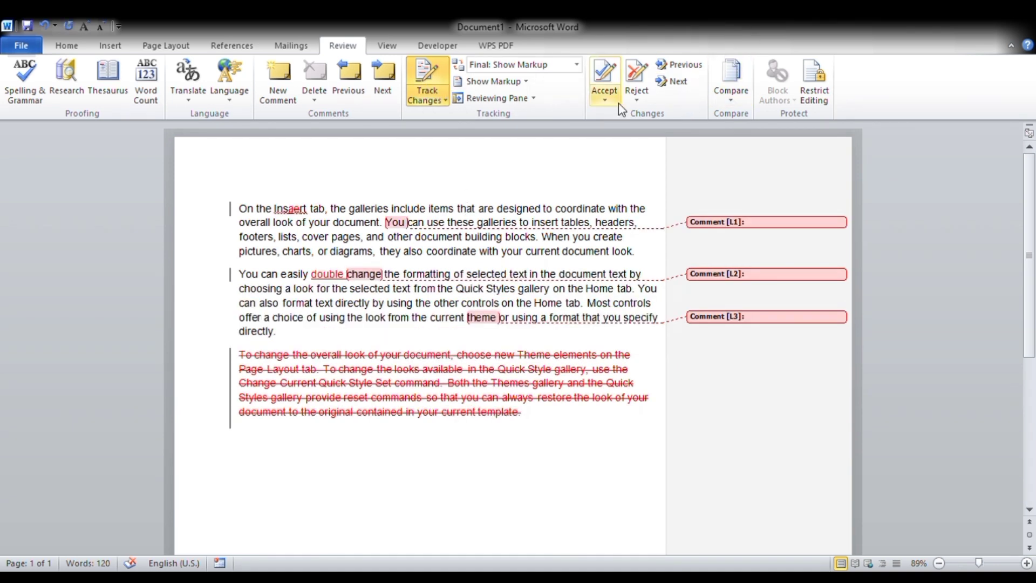
Hide the comments and the insertions and deletions from the displayed markup
left_click(574, 187)
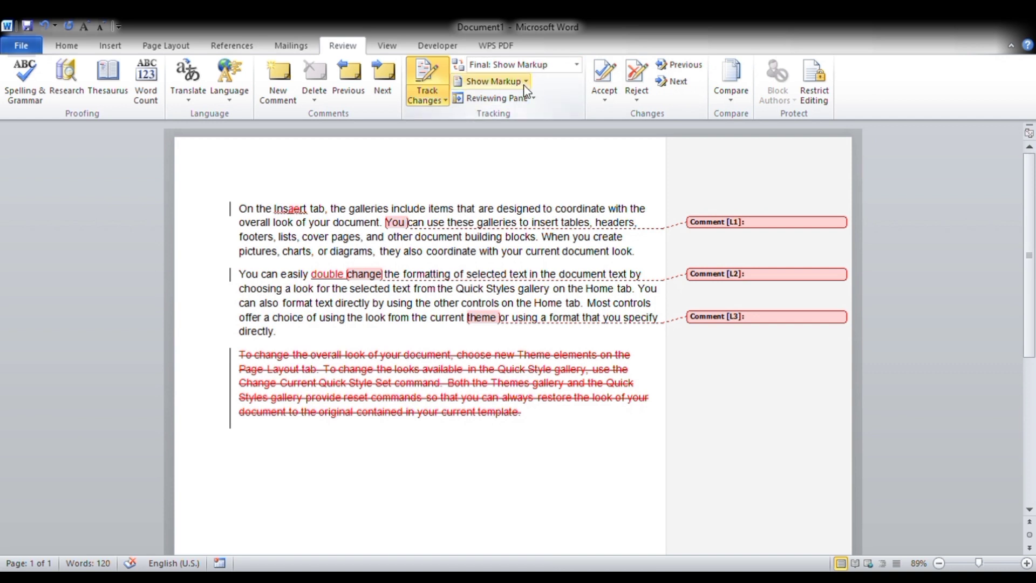
left_click(493, 106)
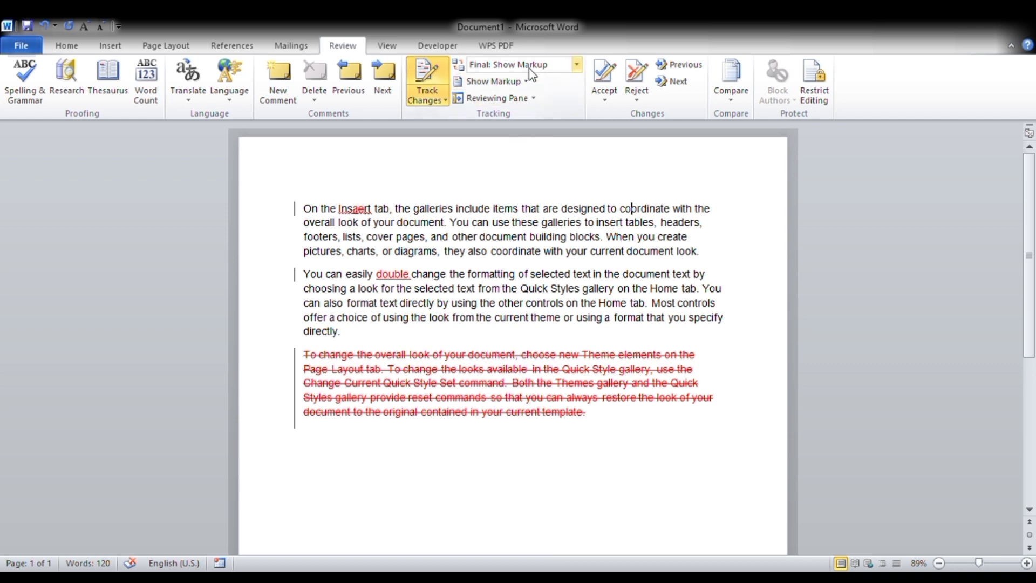
left_click(513, 136)
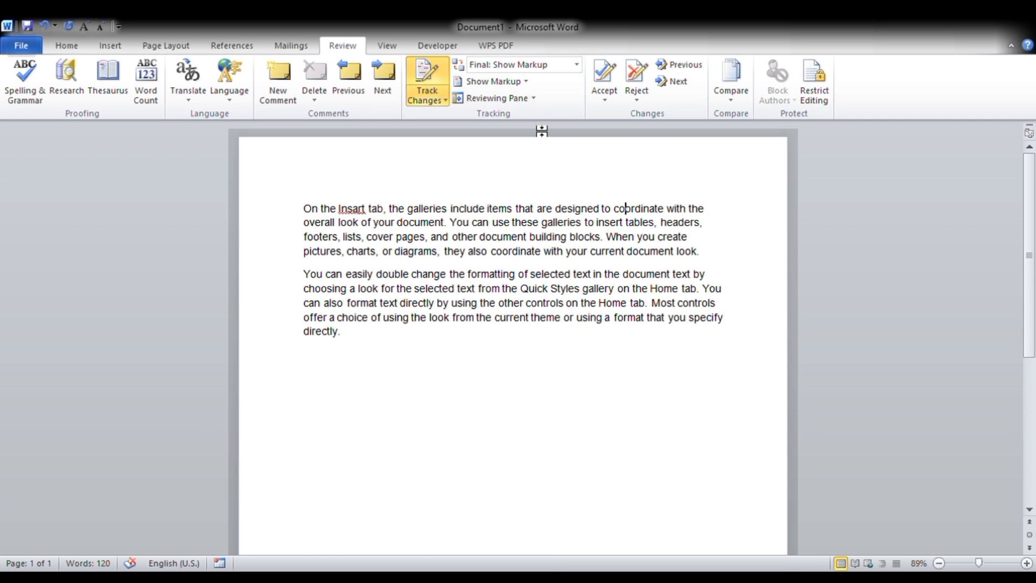
left_click(643, 359)
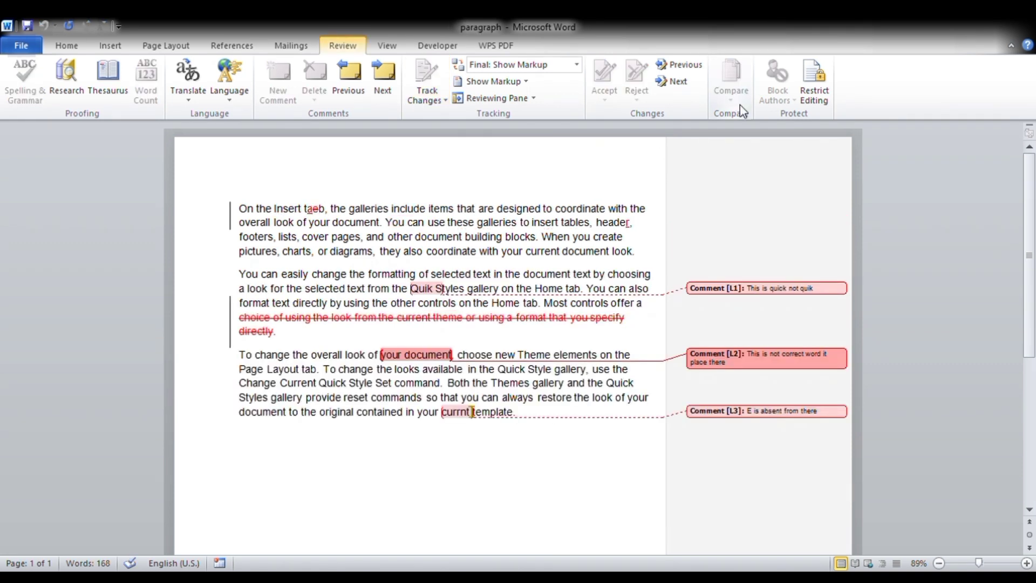
left_click(754, 171)
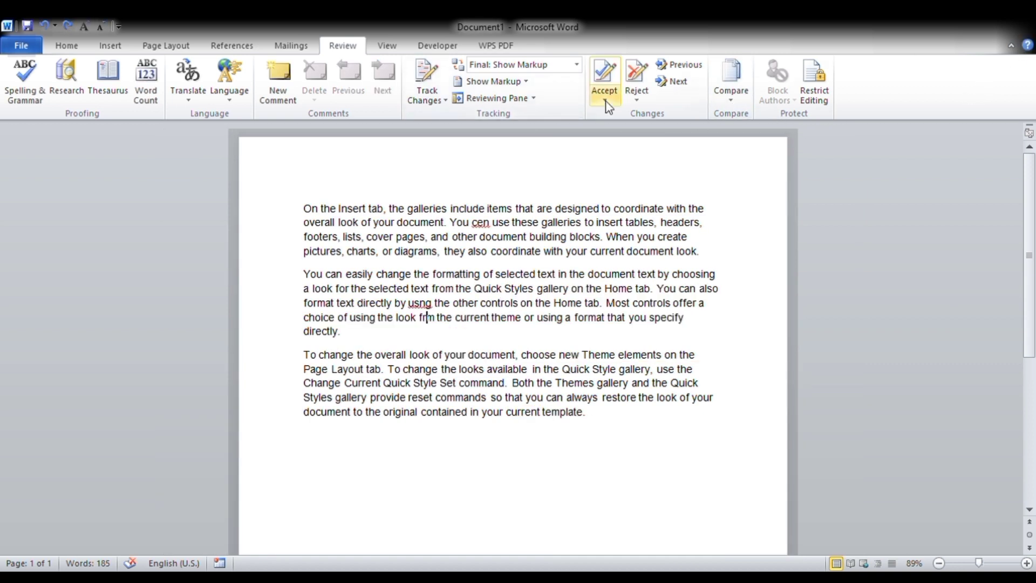
Show the ruler and the gridlines on the page and hide both again
left_click(393, 50)
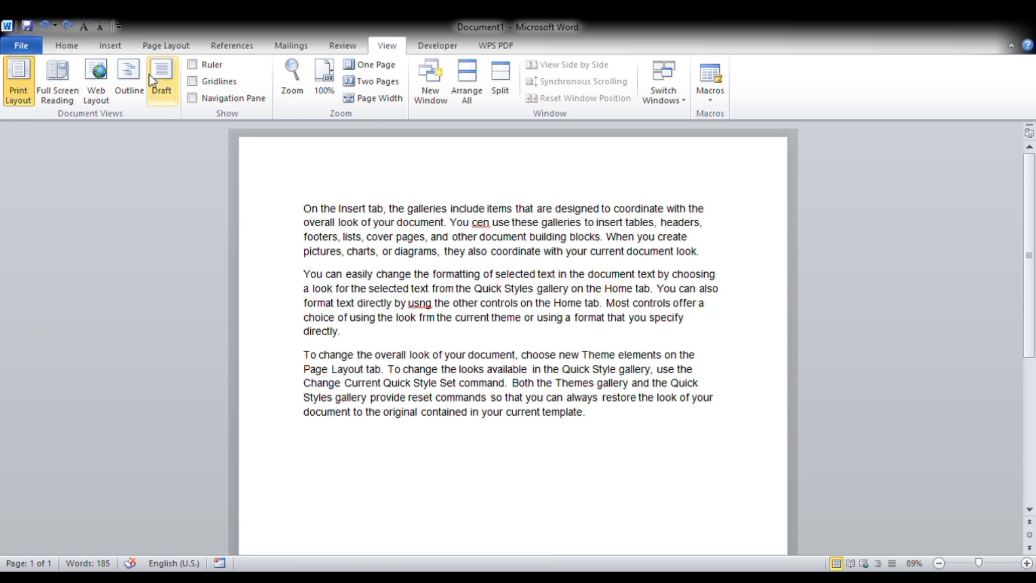
left_click(193, 64)
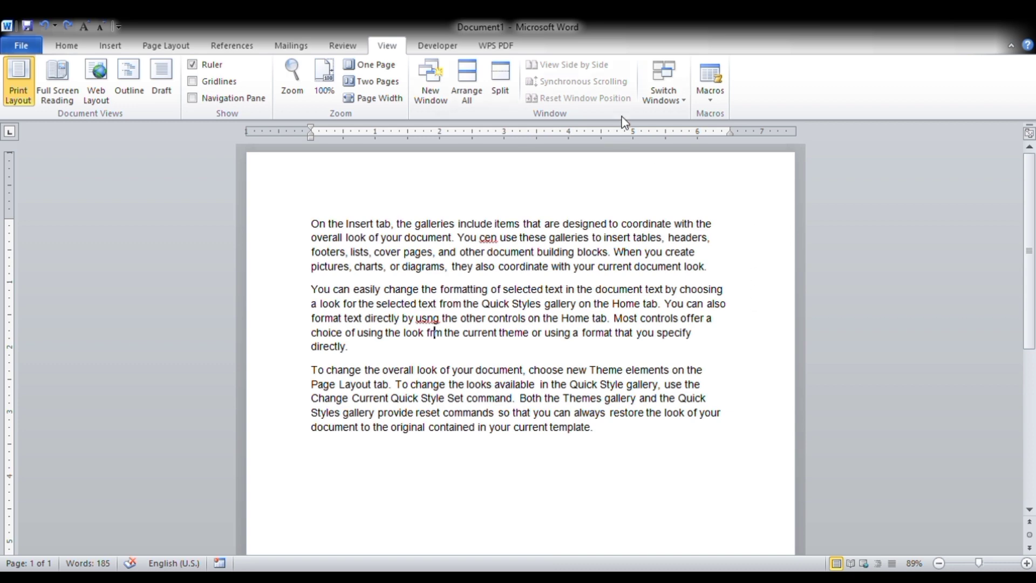
left_click(193, 83)
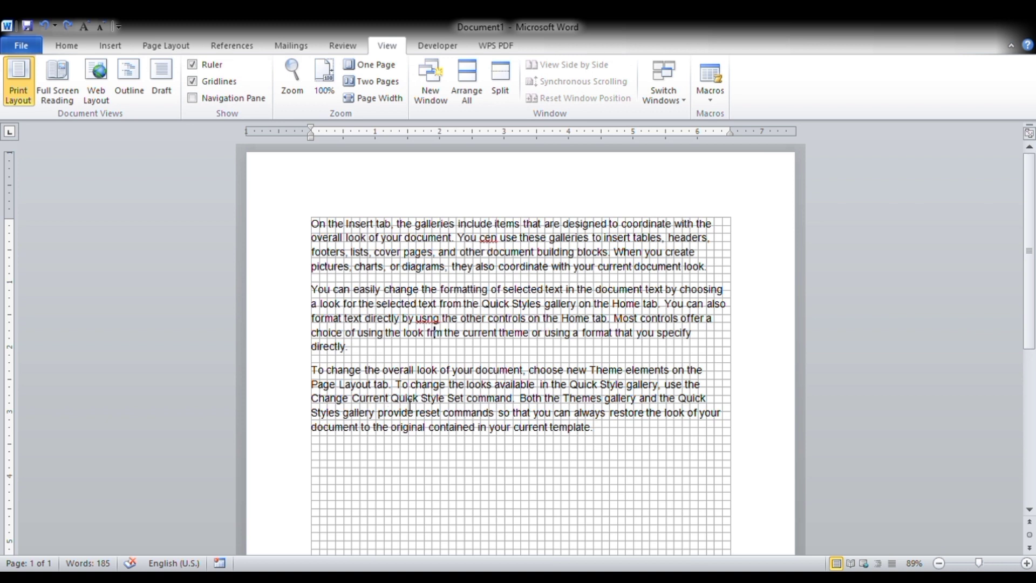
left_click(193, 82)
left_click(192, 65)
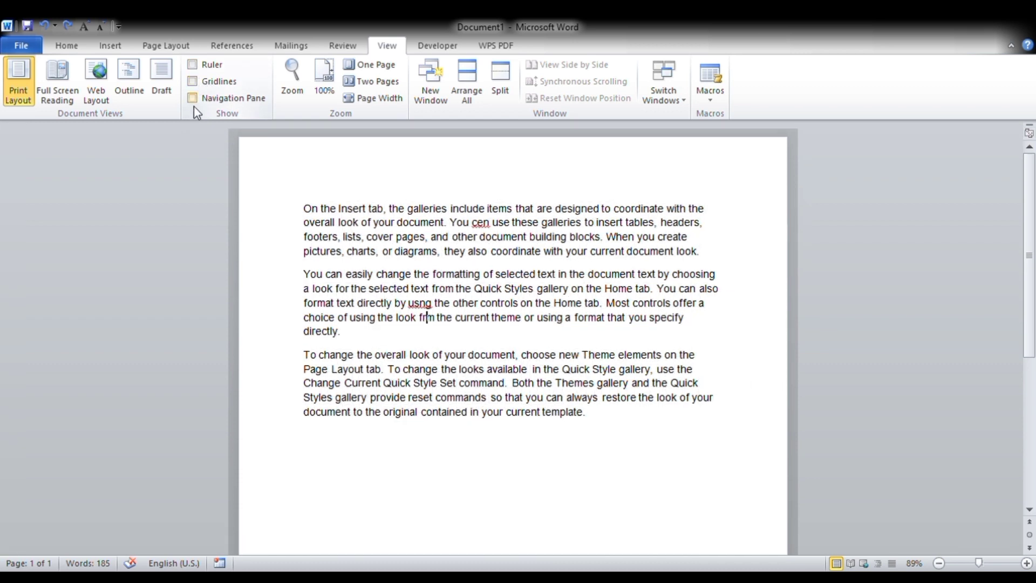
Open the Navigation Pane, look through its page thumbnails, search results and headings views, and close it
left_click(192, 99)
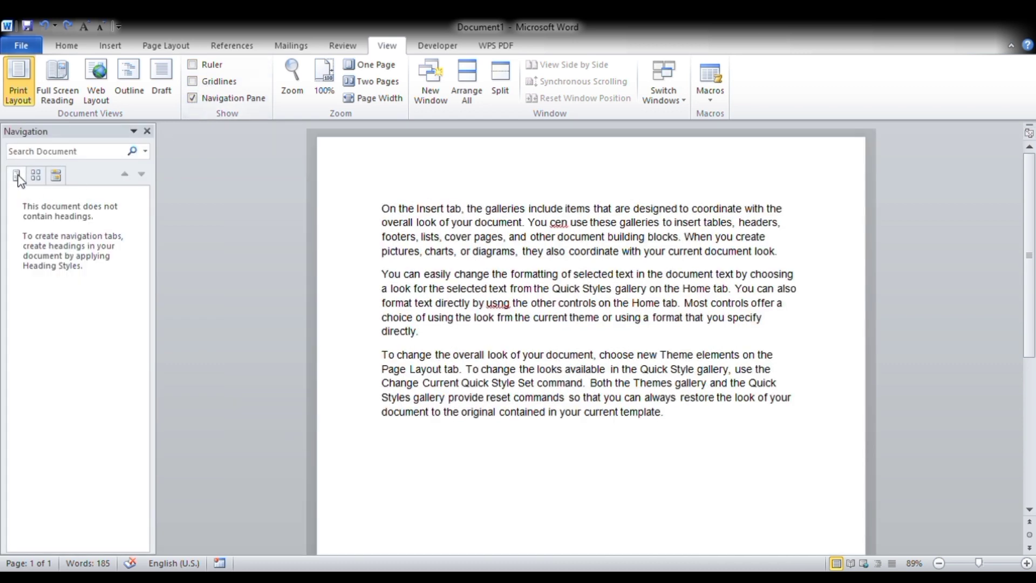
left_click(36, 182)
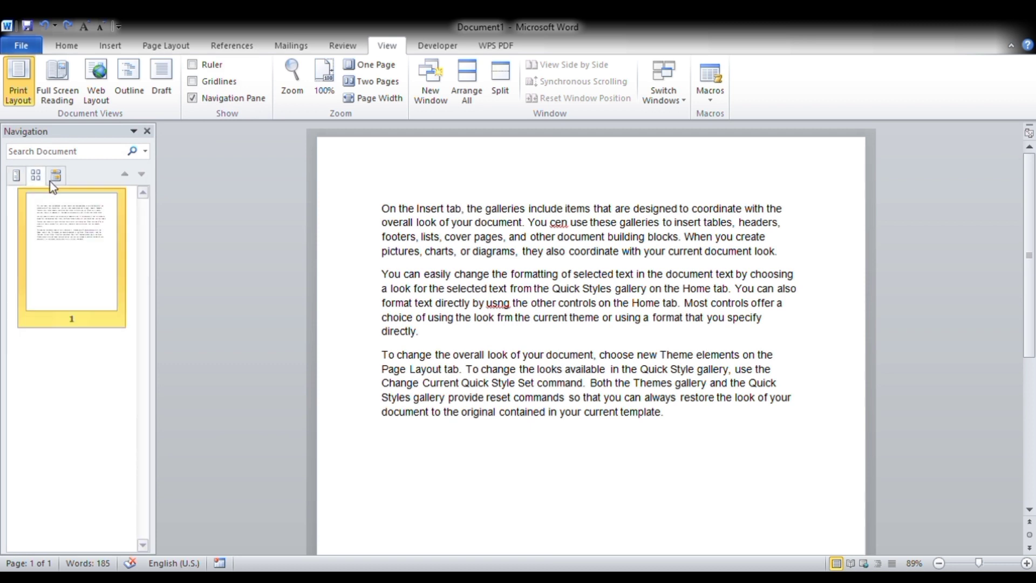
left_click(50, 181)
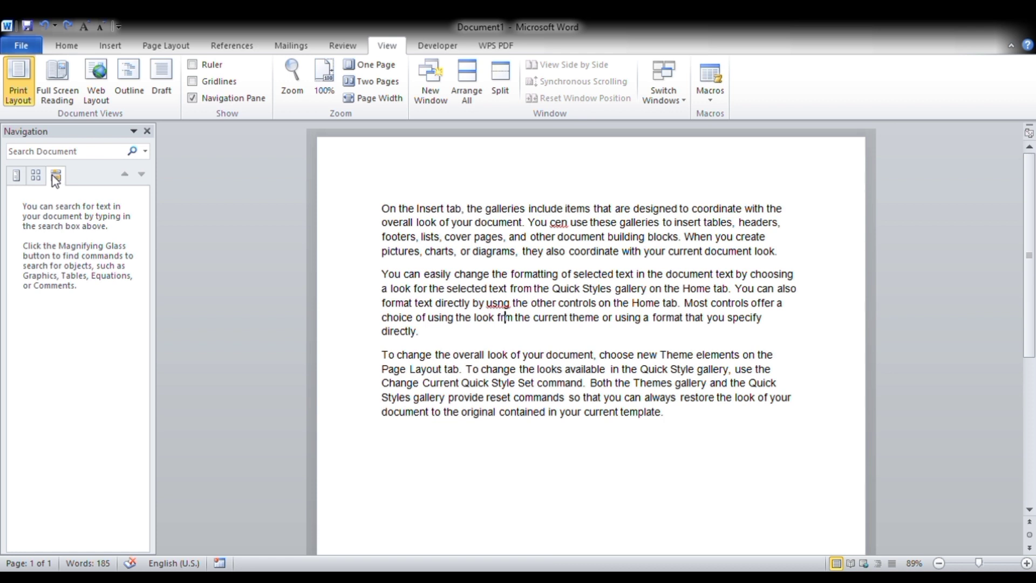
left_click(16, 176)
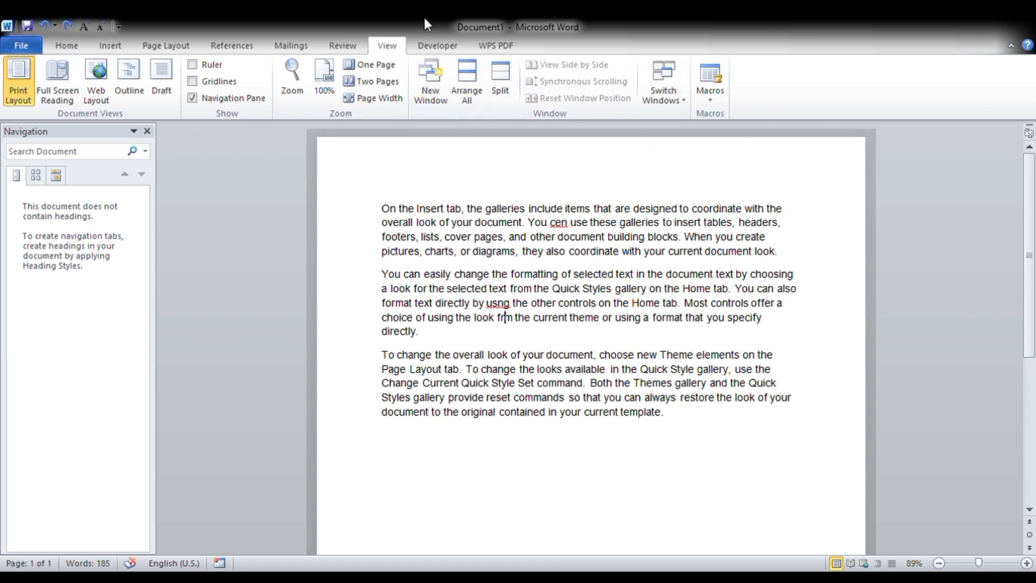
left_click(440, 46)
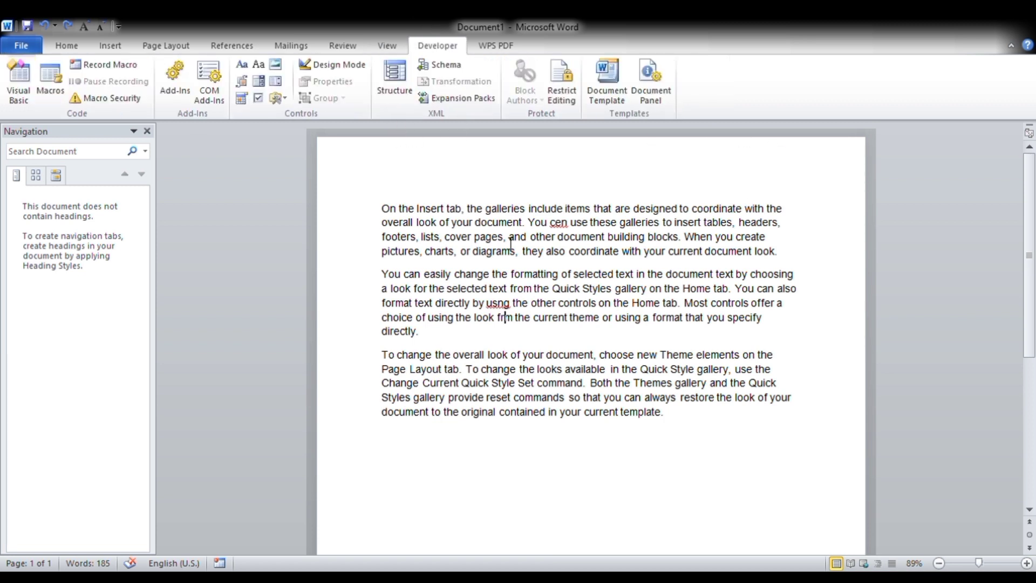
left_click(147, 131)
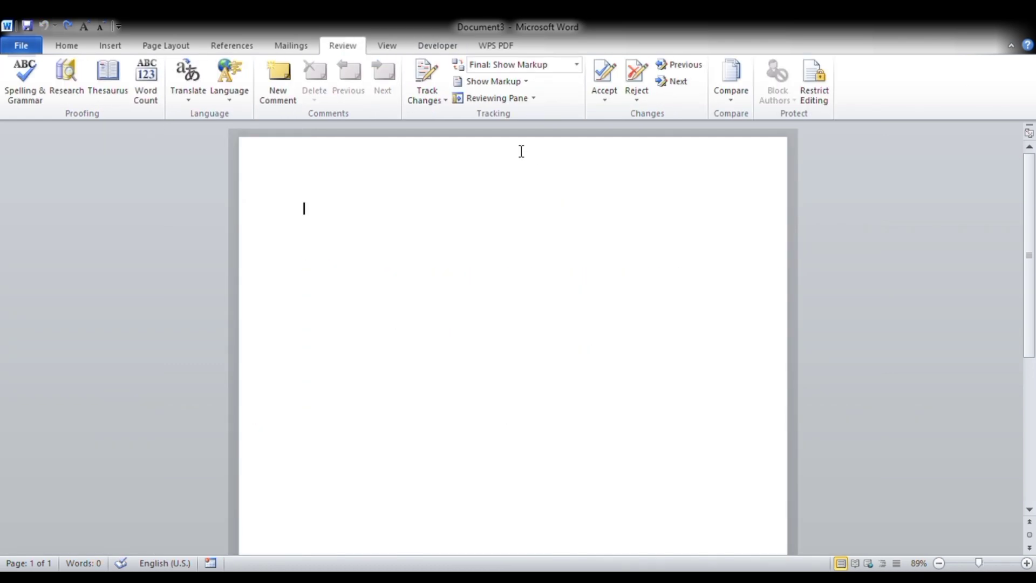
Enable Developer among the ribbon's main tabs in the Customize Ribbon options
left_click(446, 45)
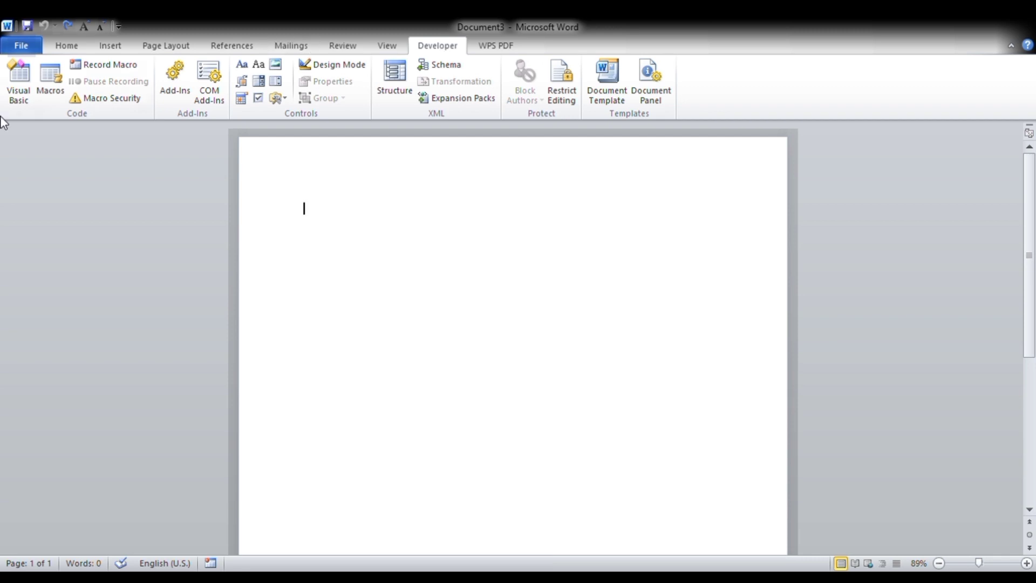
left_click(20, 45)
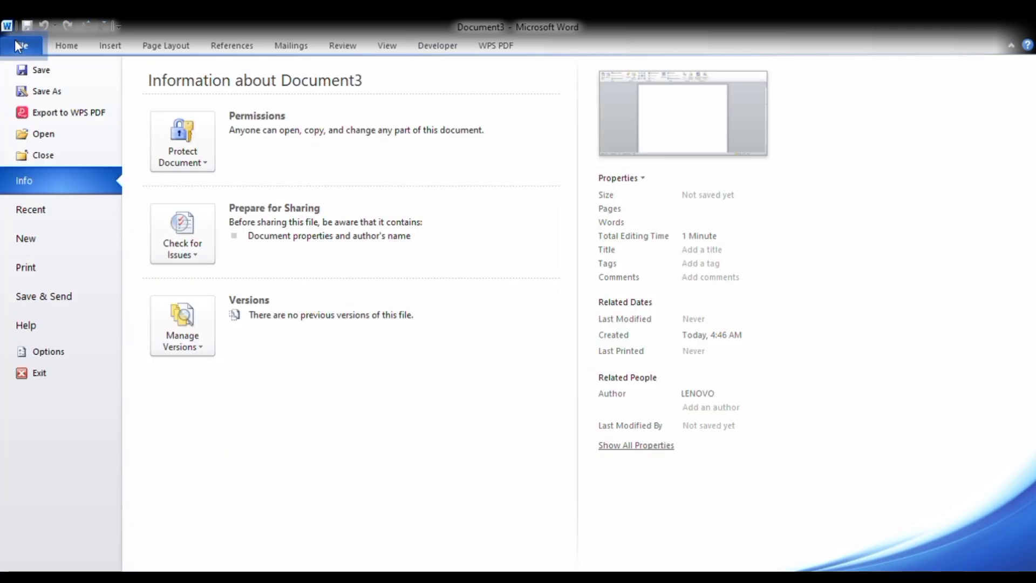
left_click(78, 352)
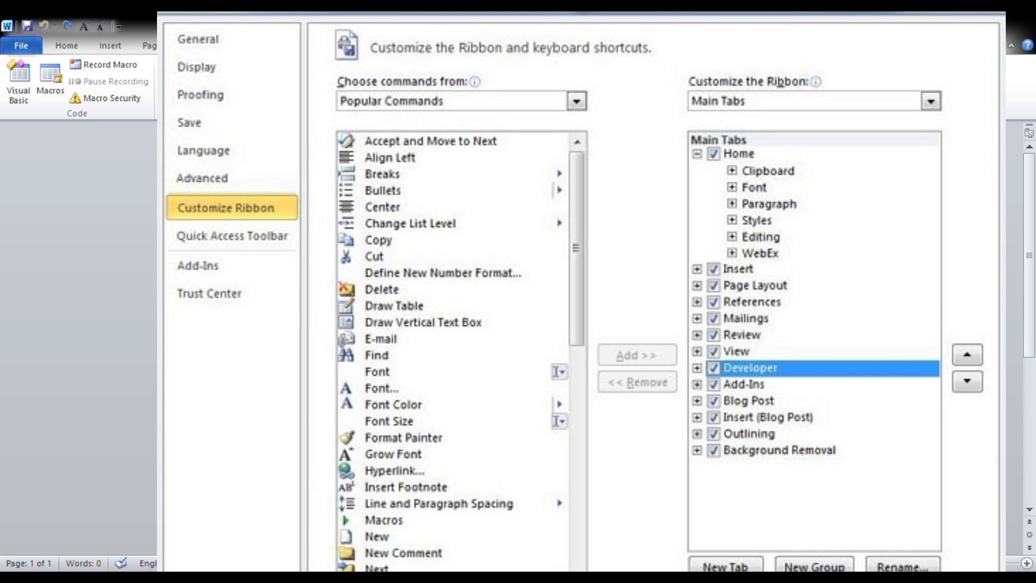
key("Return")
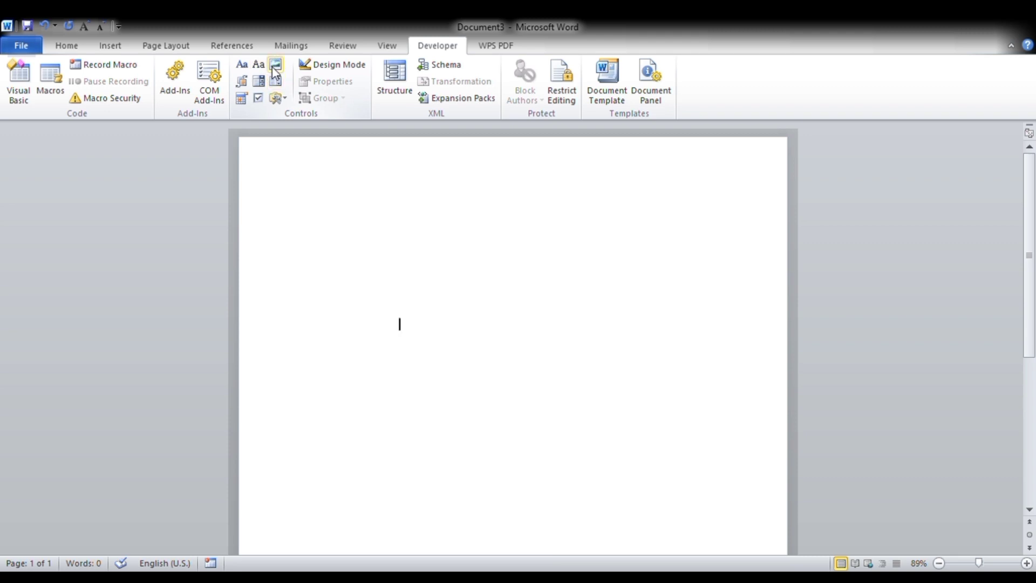
Insert a date picker content control with a date in the blank document and title it "date of birth"
left_click(242, 97)
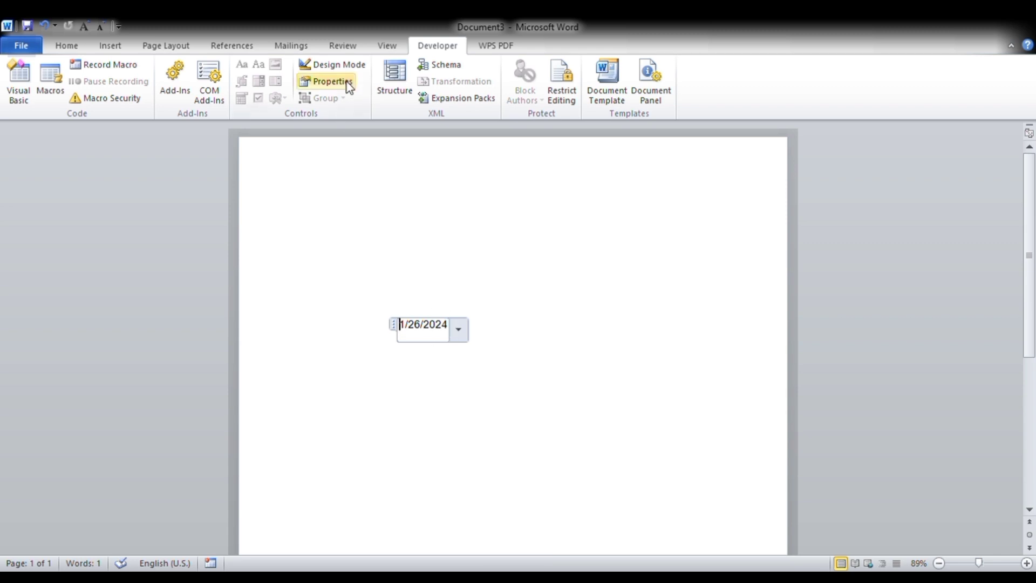
left_click(348, 82)
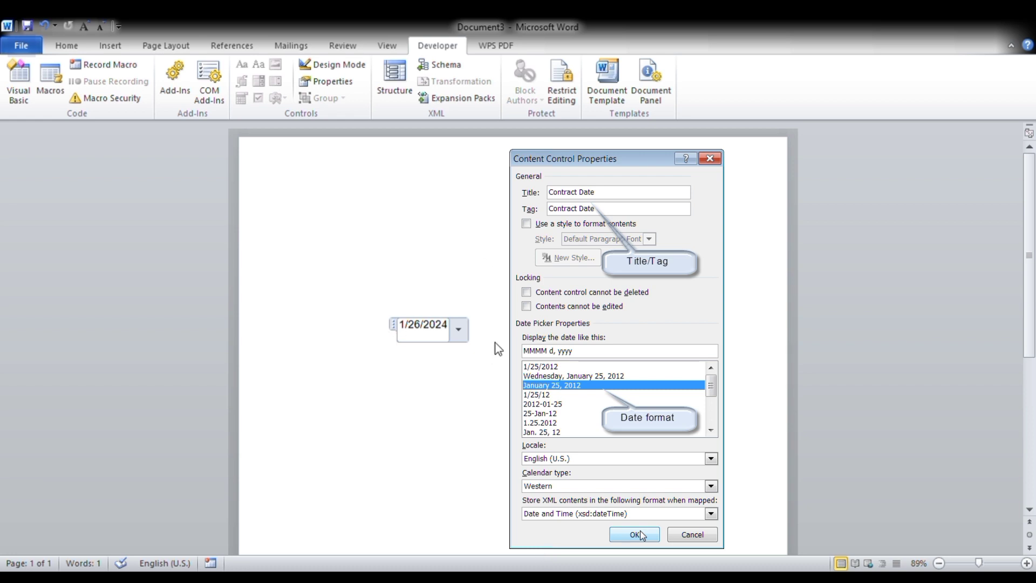
left_click(545, 559)
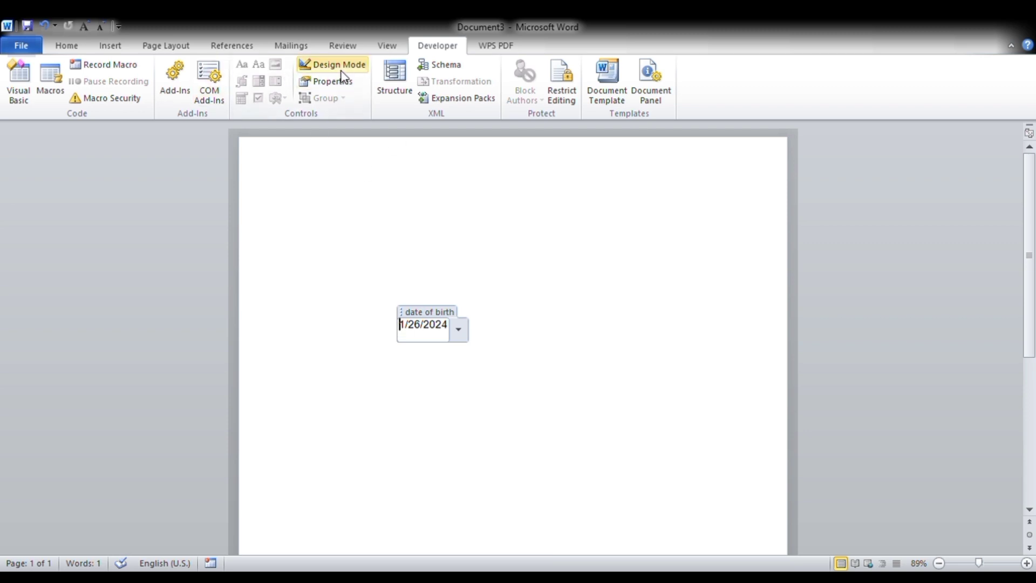
Insert a rich text content control below the date picker
left_click(437, 378)
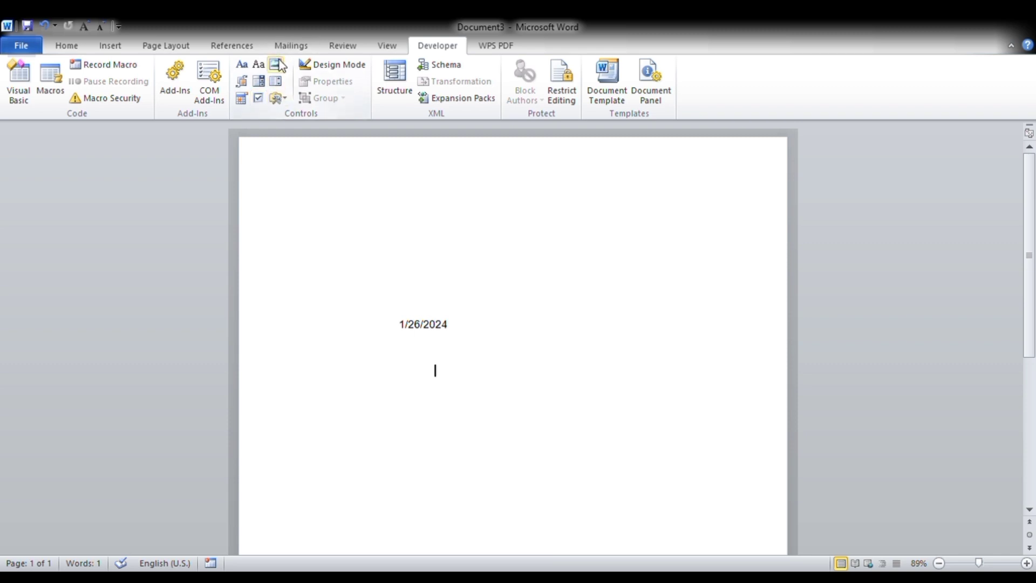
left_click(247, 66)
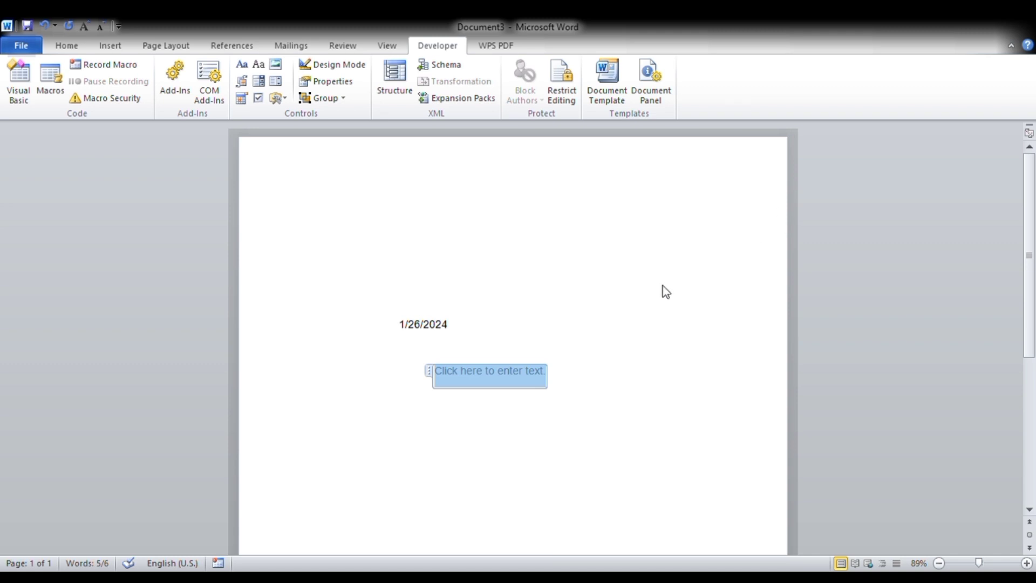
left_click(534, 371)
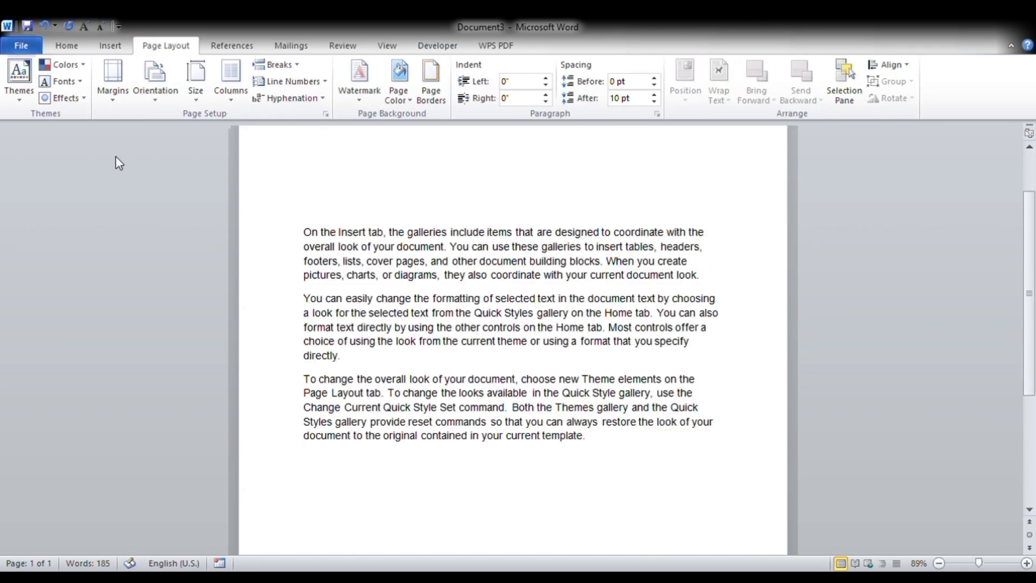
Save the three-paragraph document as lect1 and generate sample paragraphs below its text with =rand(5)
left_click(21, 46)
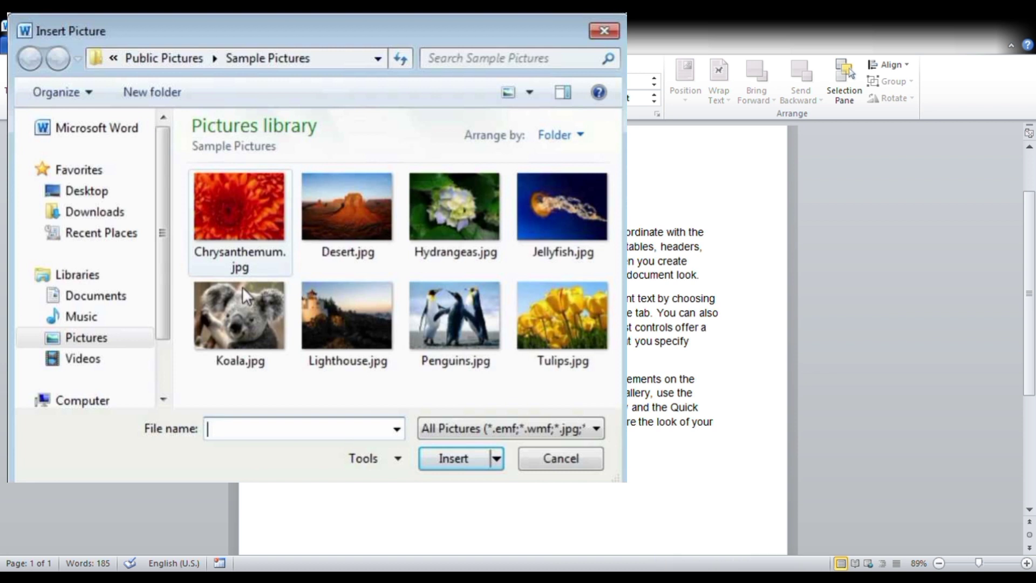
key("Escape")
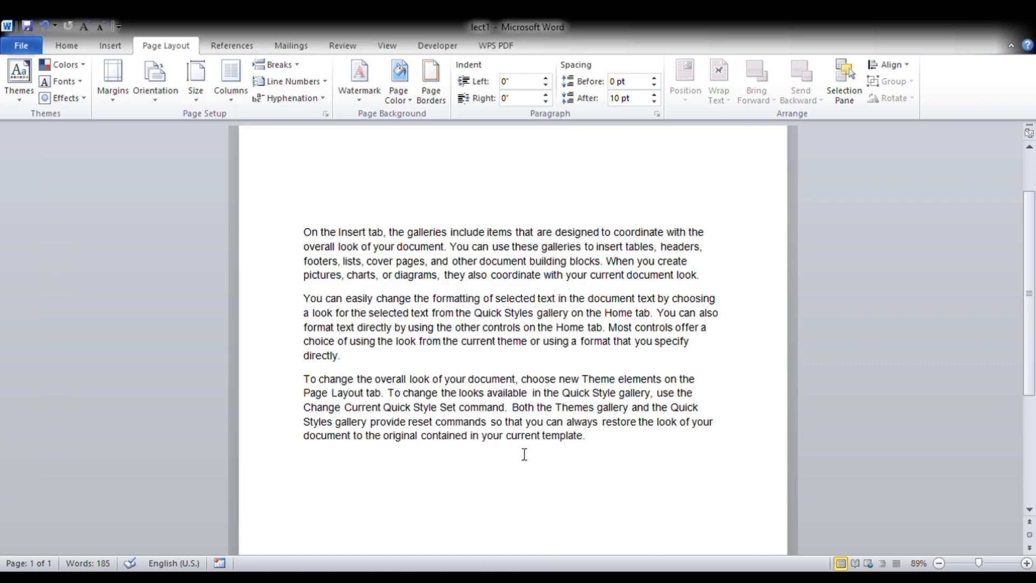
left_click_drag(619, 451, 546, 462)
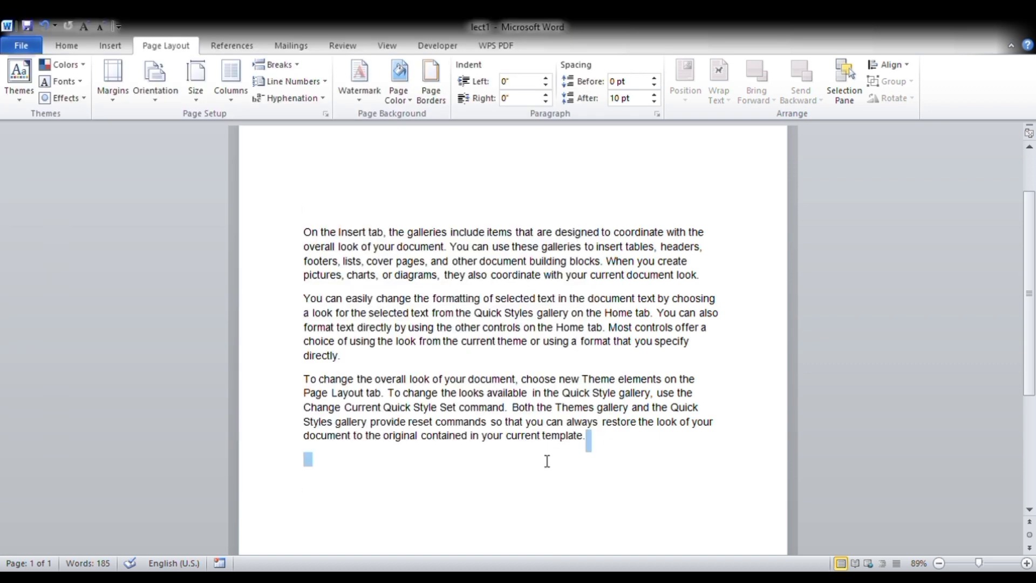
left_click(465, 472)
type("=rand(5)")
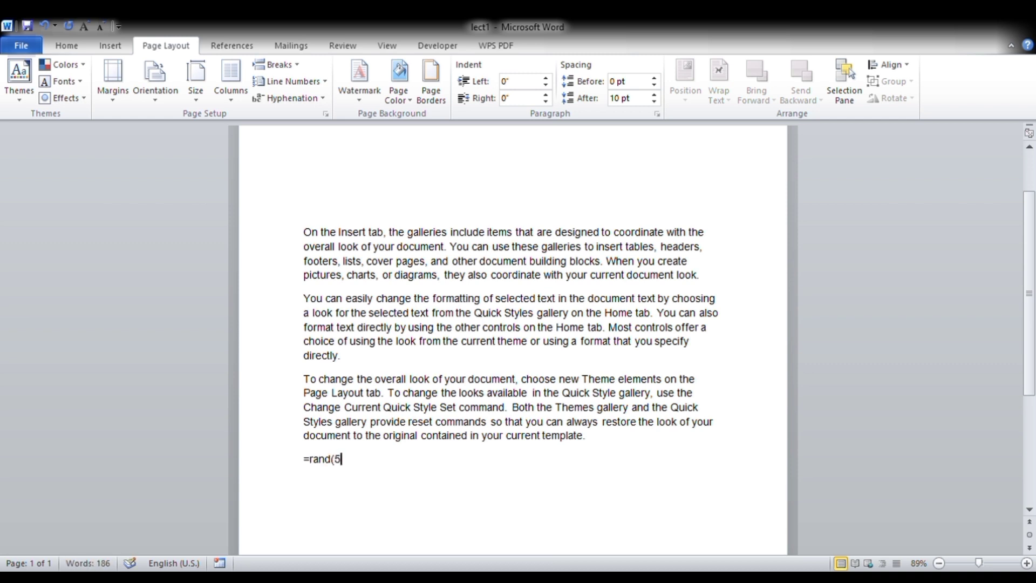
key("Return")
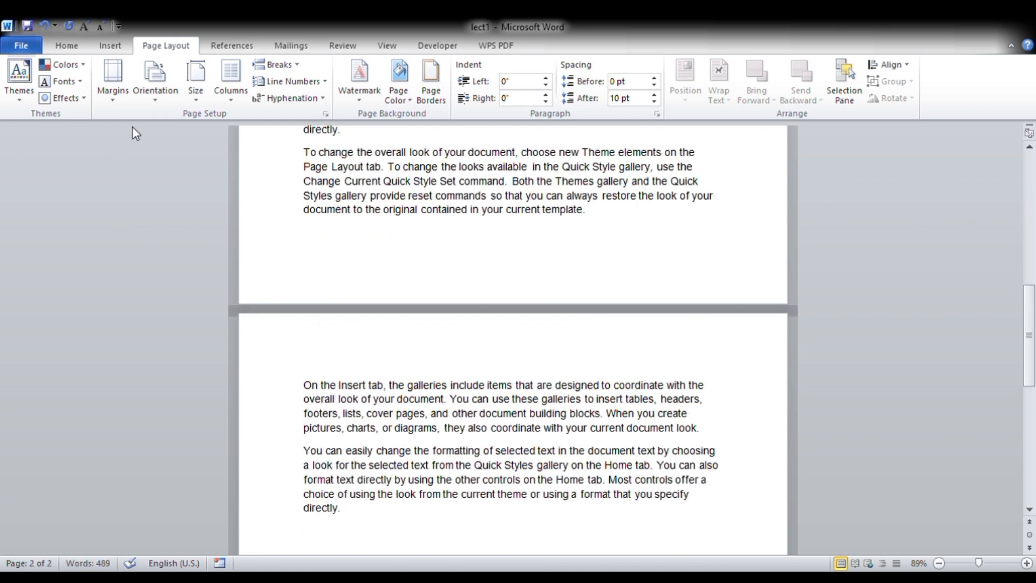
Save the extended lect1 document and save a copy of it as lect2
left_click(9, 46)
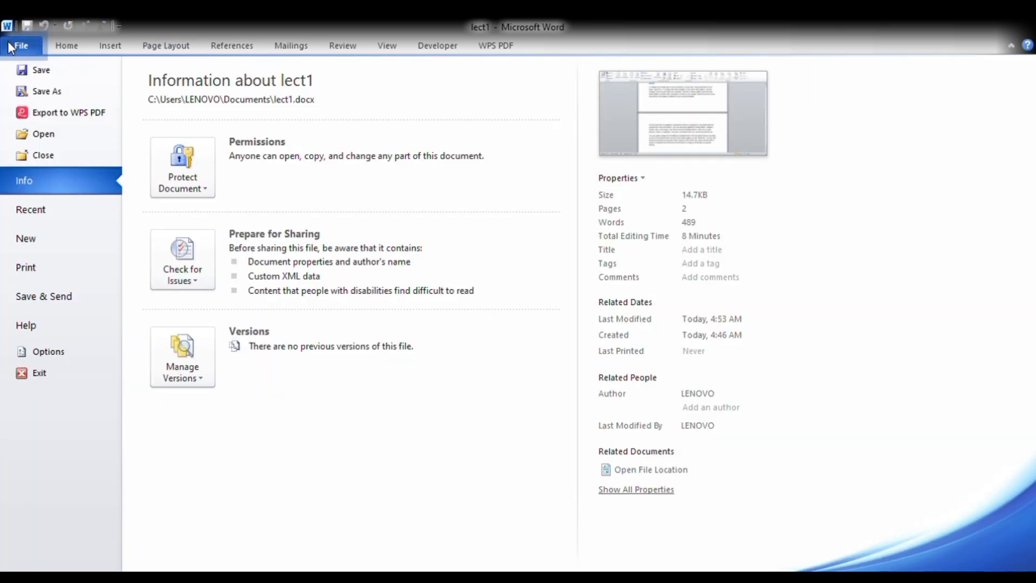
left_click(32, 71)
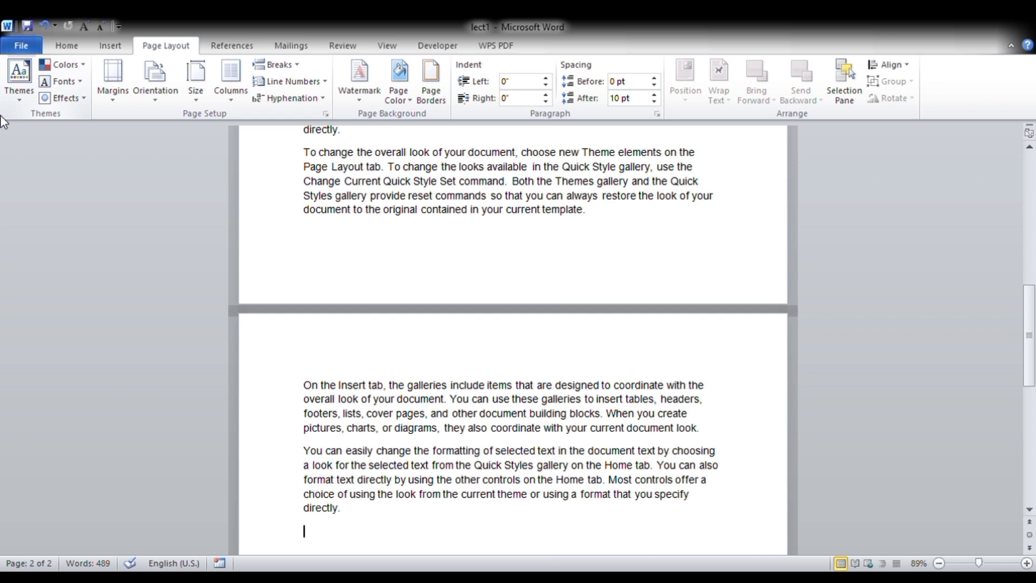
left_click(22, 46)
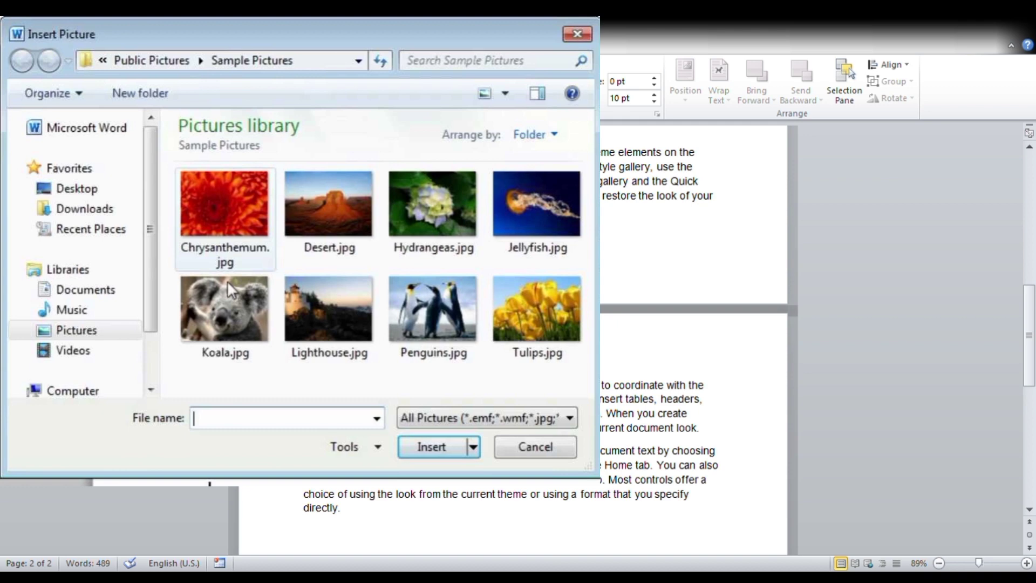
key("Escape")
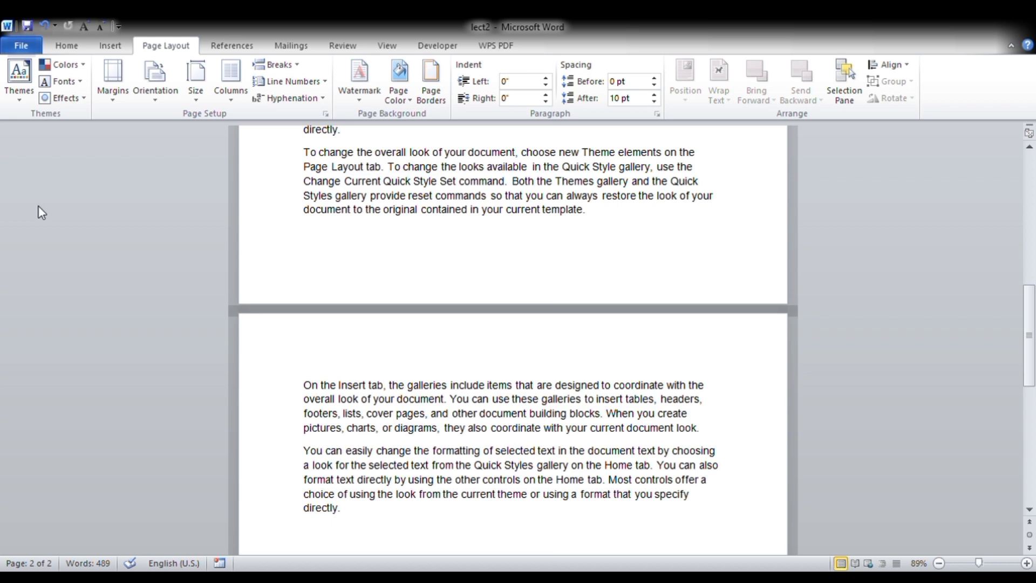
View the options for opening an existing file without opening one, and close the lect2 document
left_click(28, 43)
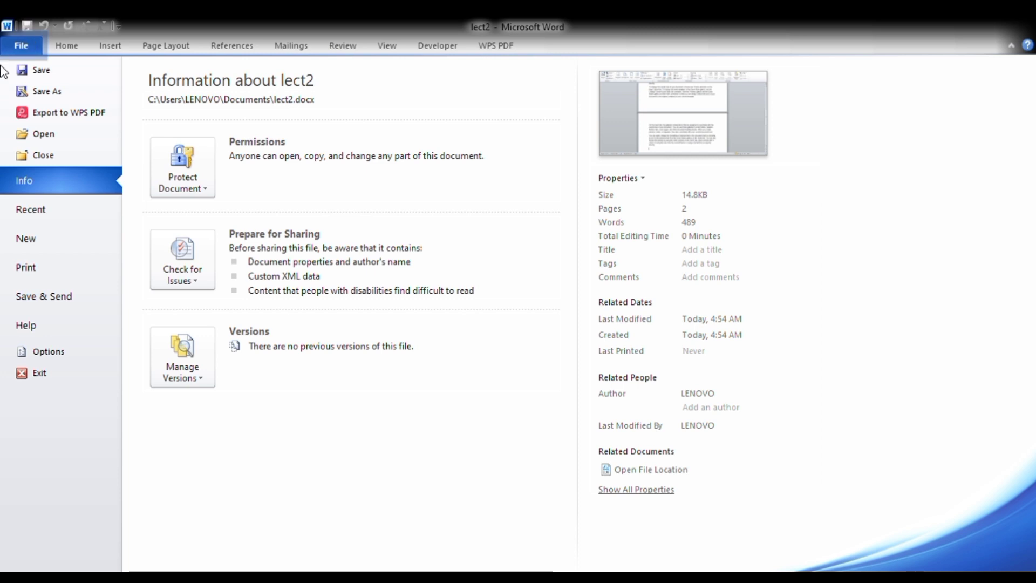
left_click(54, 135)
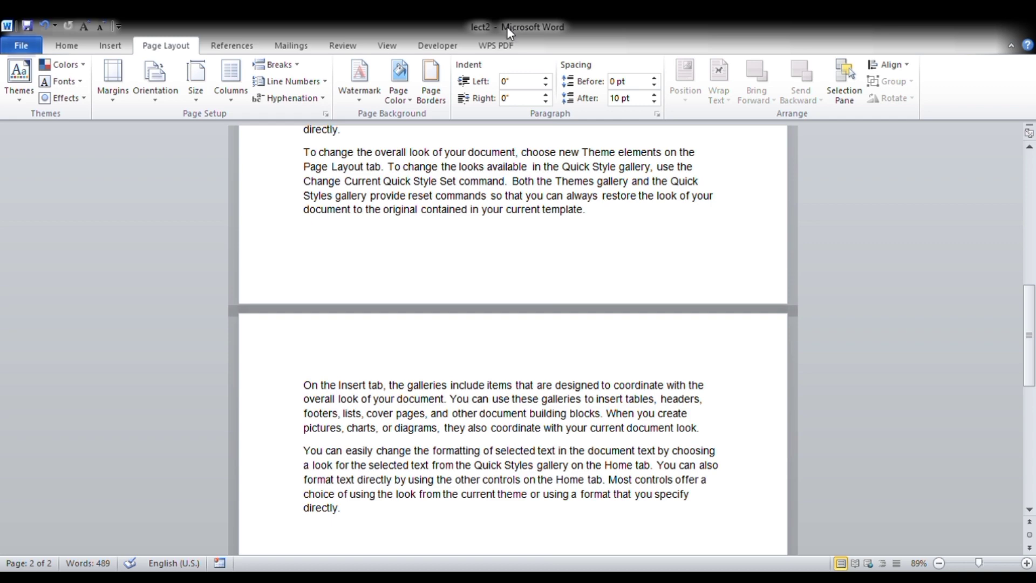
left_click(28, 43)
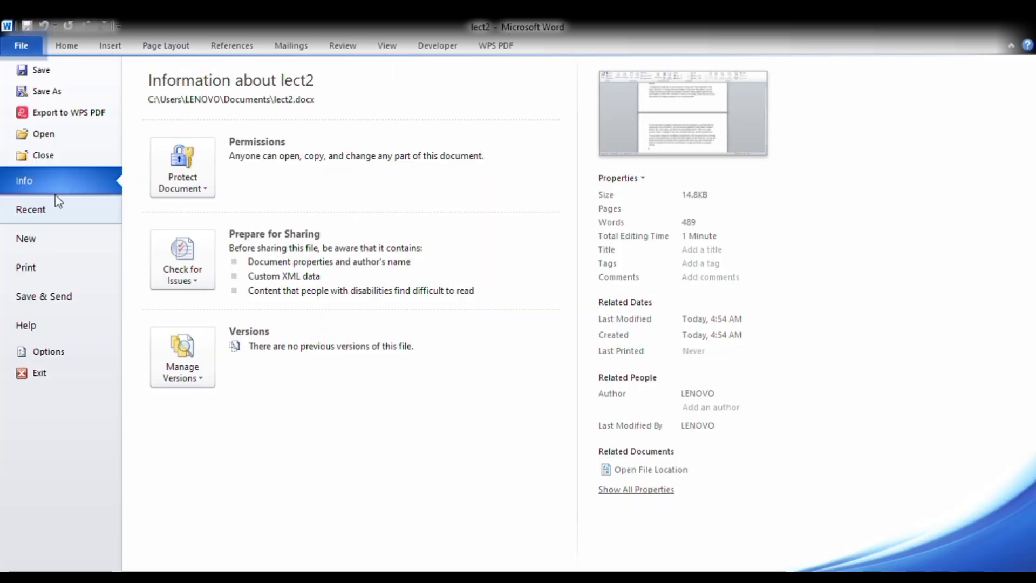
left_click(100, 153)
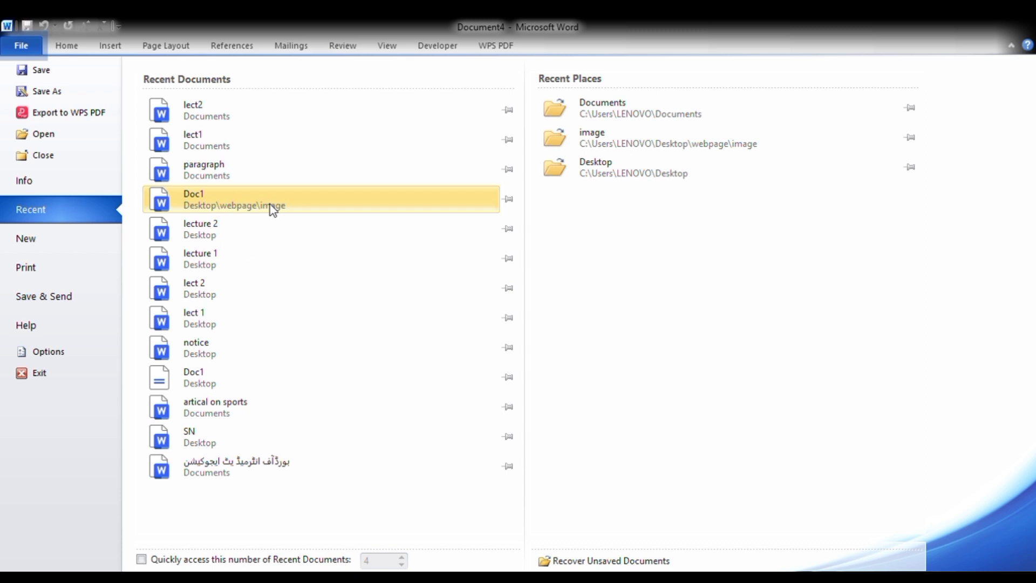
Choose the Blank document template for a new document, and view the print settings without printing
left_click(38, 253)
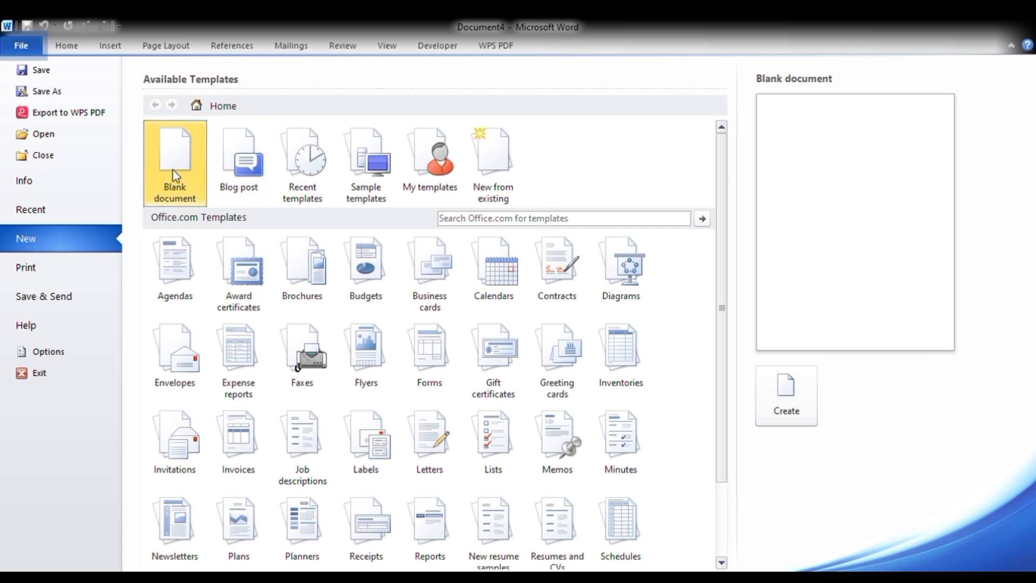
double_click(186, 167)
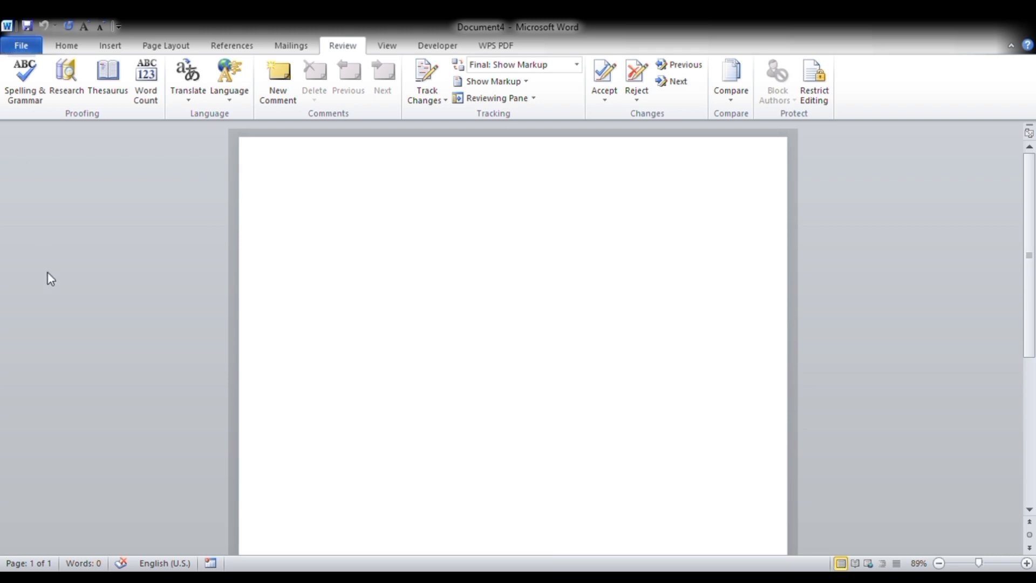
key("ctrl+p")
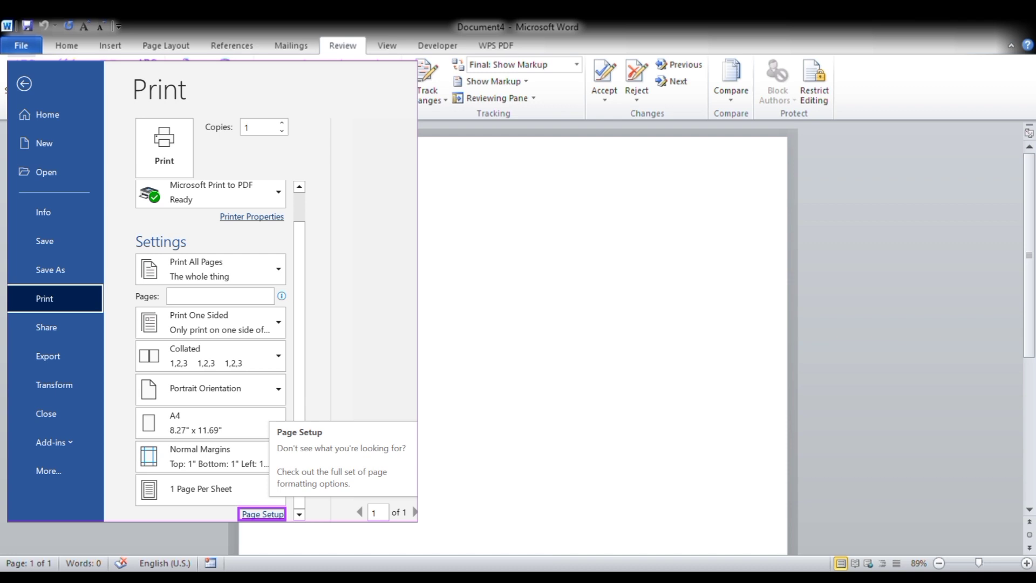
key("Escape")
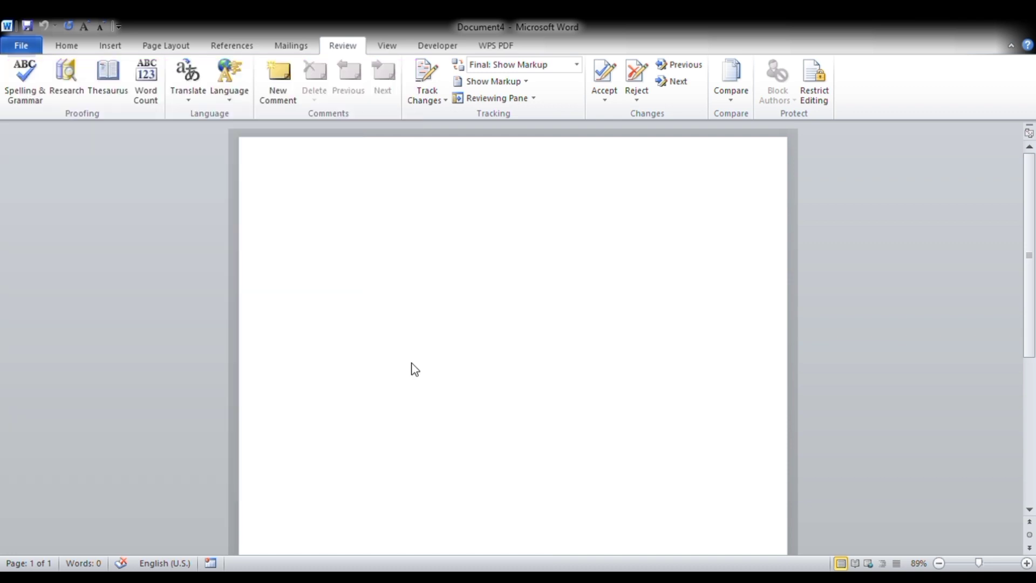